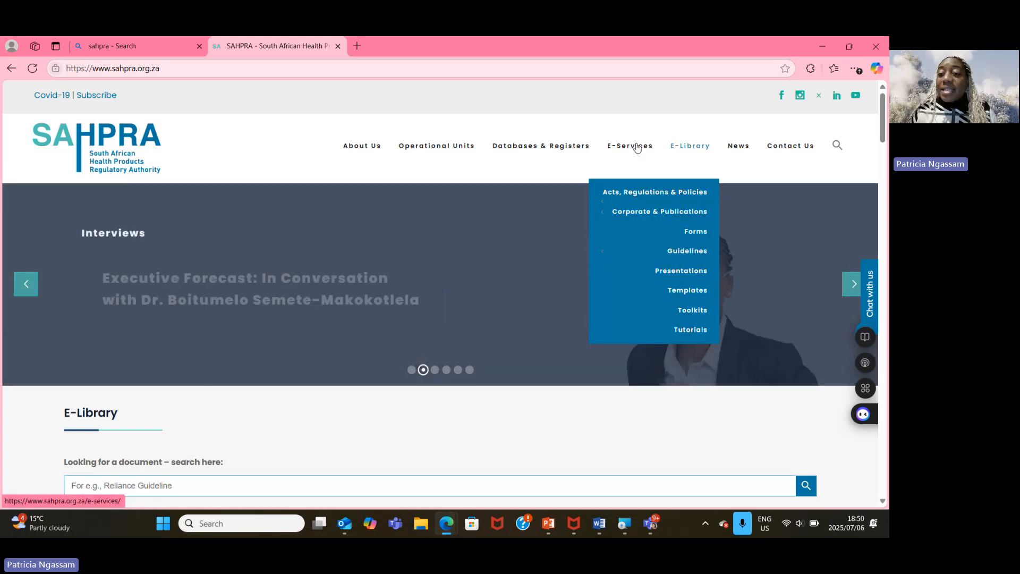
- Open the eCTD Submissions Portal from SAHPRA's e-services, dismiss the urgent notice, and get started at the Objectives section
{"action": "mouse_move", "coordinate": [637, 149]}
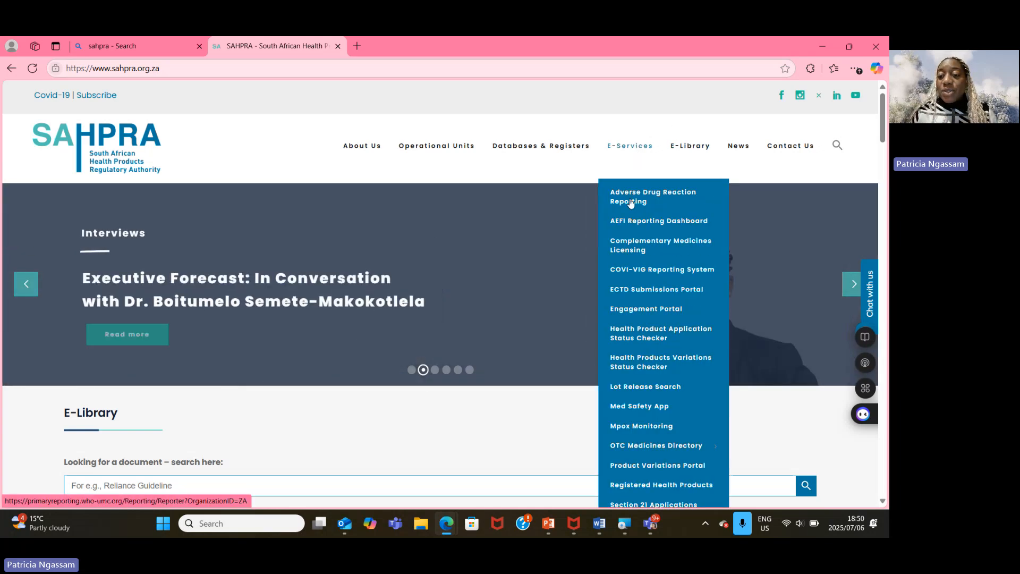
{"action": "left_click", "coordinate": [674, 292]}
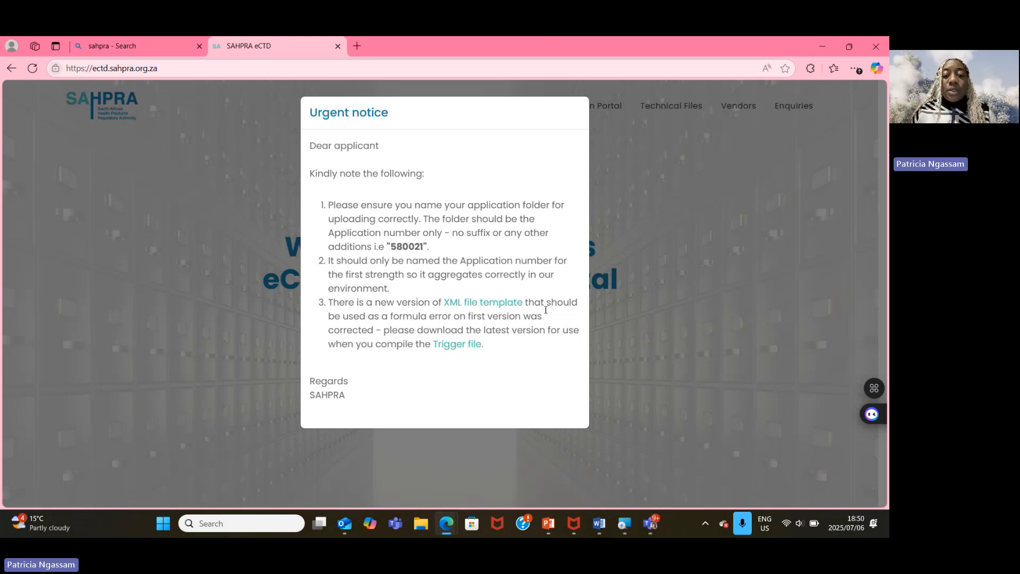
{"action": "left_click", "coordinate": [624, 147]}
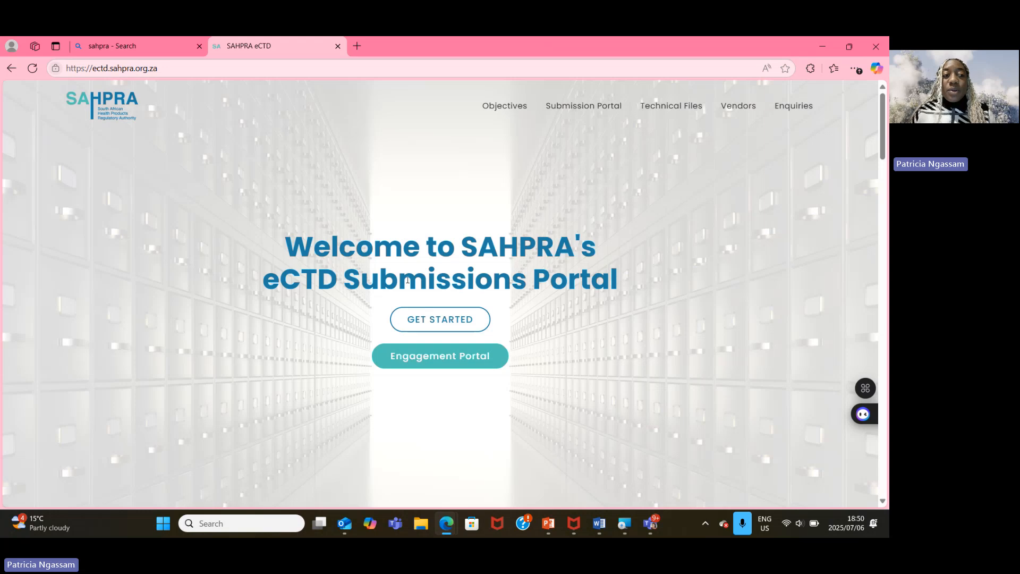
{"action": "left_click", "coordinate": [446, 322]}
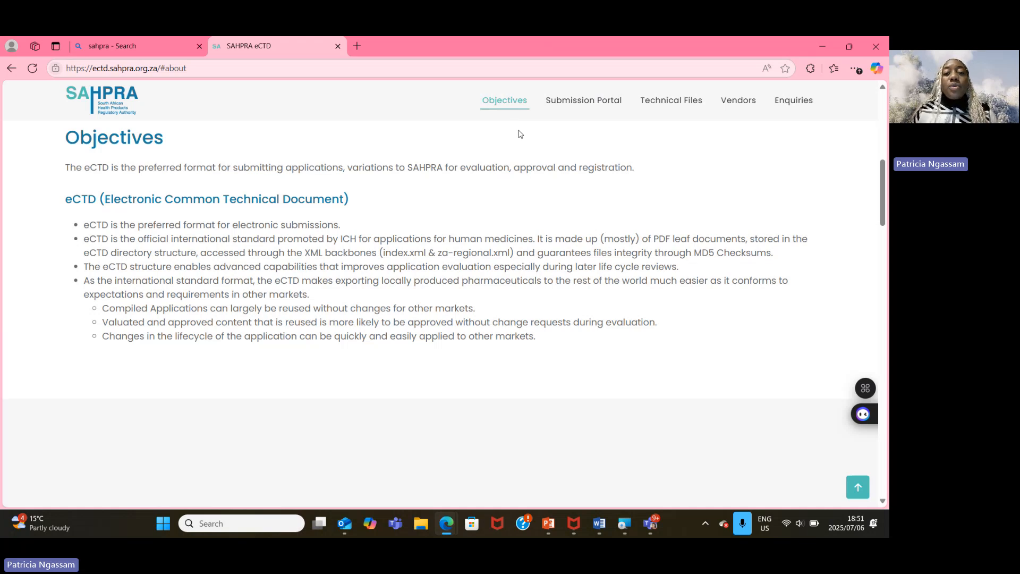
- Review the submission portal guidelines, eCTD specifications, technical files and vendor information on the eCTD site
{"action": "left_click", "coordinate": [584, 103]}
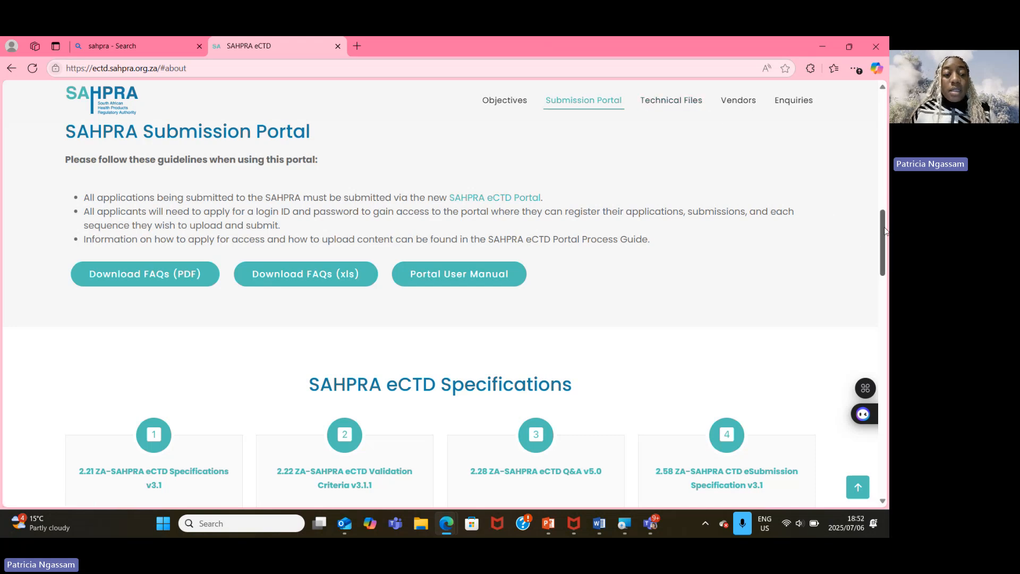
{"action": "scroll", "coordinate": [882, 234], "scroll_direction": "down", "scroll_amount": 3}
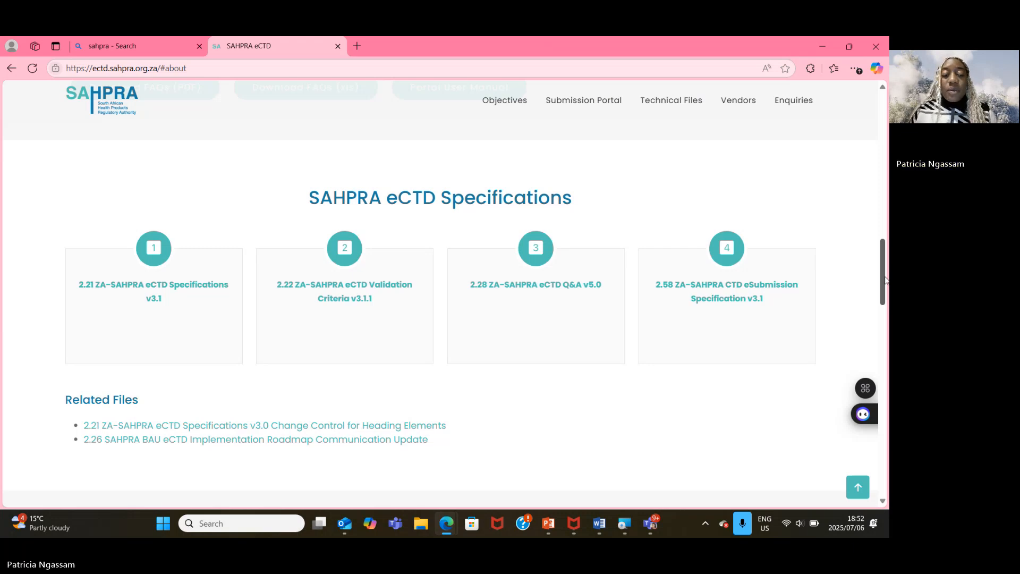
{"action": "scroll", "coordinate": [888, 287], "scroll_direction": "down", "scroll_amount": 2}
{"action": "scroll", "coordinate": [888, 302], "scroll_direction": "down", "scroll_amount": 3}
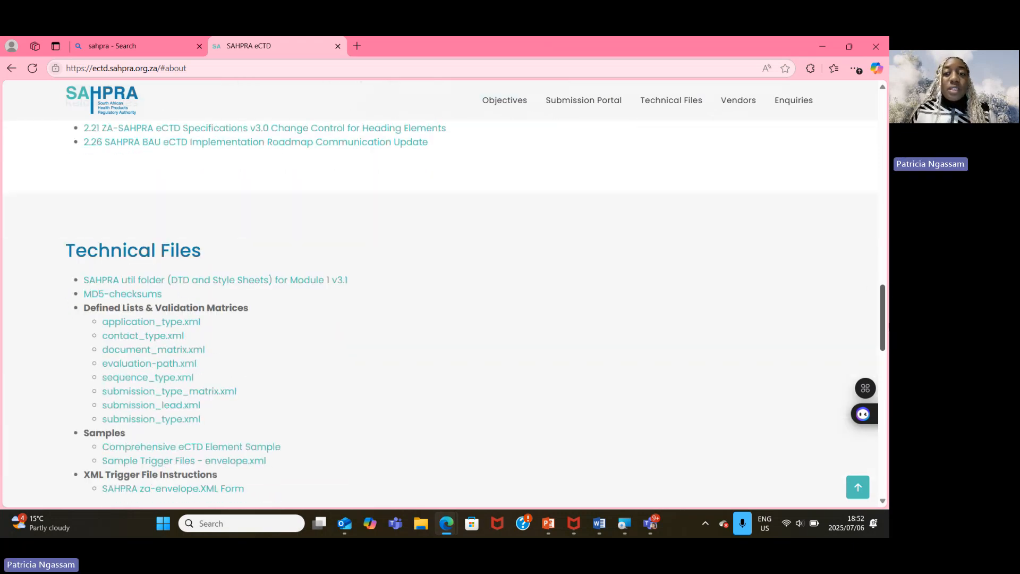
{"action": "left_click", "coordinate": [679, 104]}
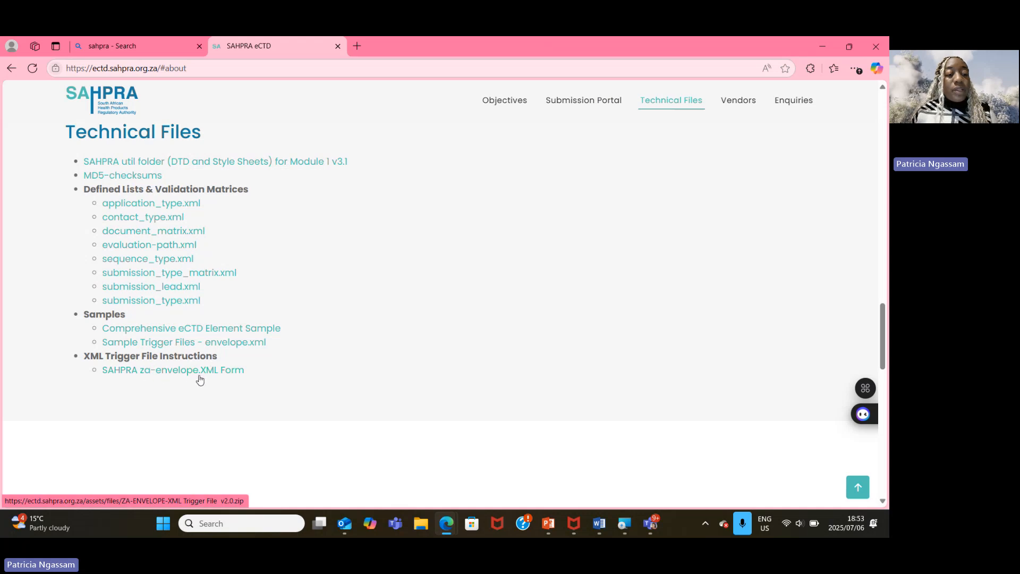
{"action": "left_click", "coordinate": [732, 106]}
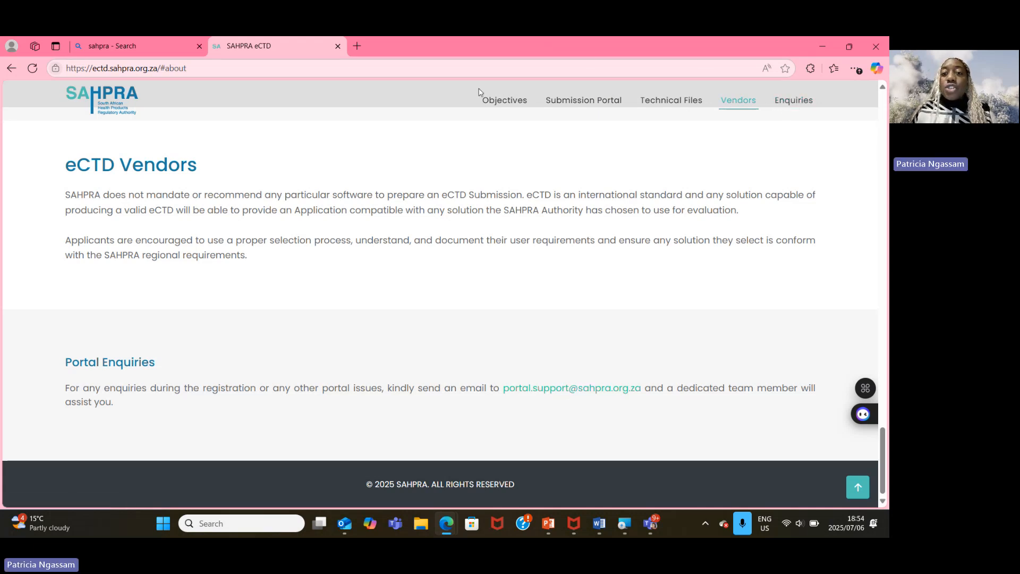
- Return to the Submission Portal guidelines and open the linked SAHPRA eCTD Portal login page
{"action": "left_click", "coordinate": [499, 102]}
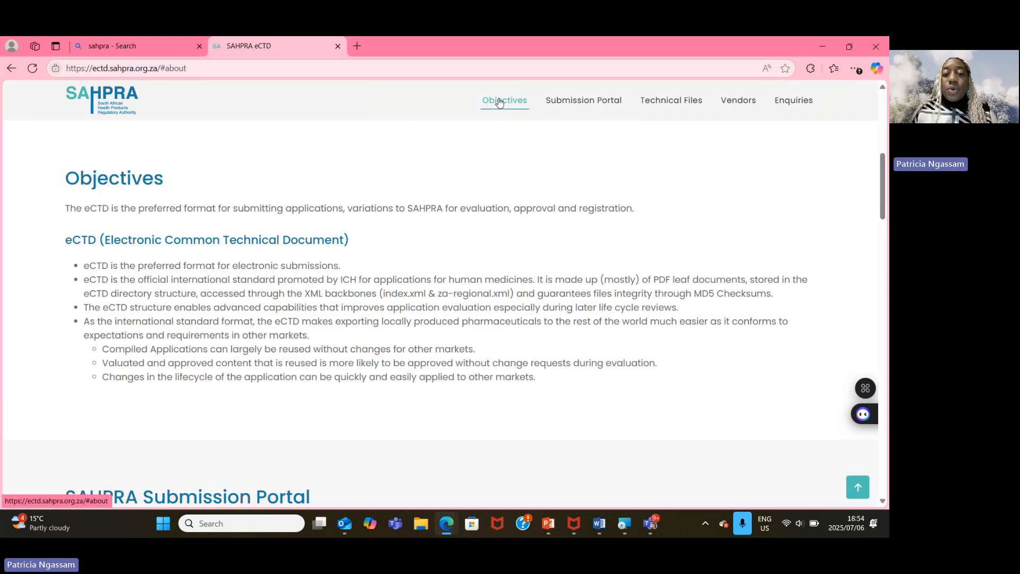
{"action": "left_click", "coordinate": [573, 110]}
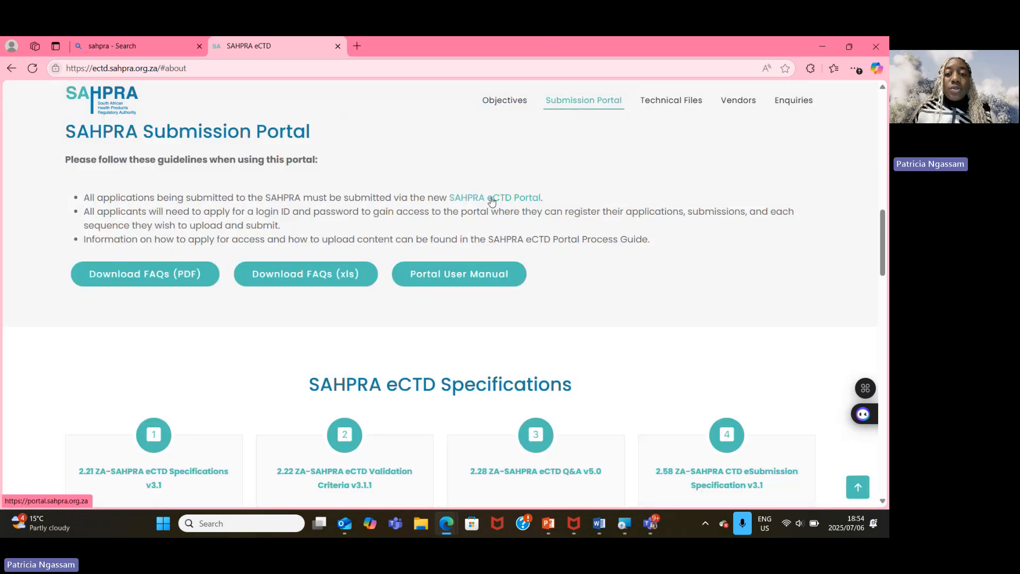
{"action": "left_click", "coordinate": [521, 200]}
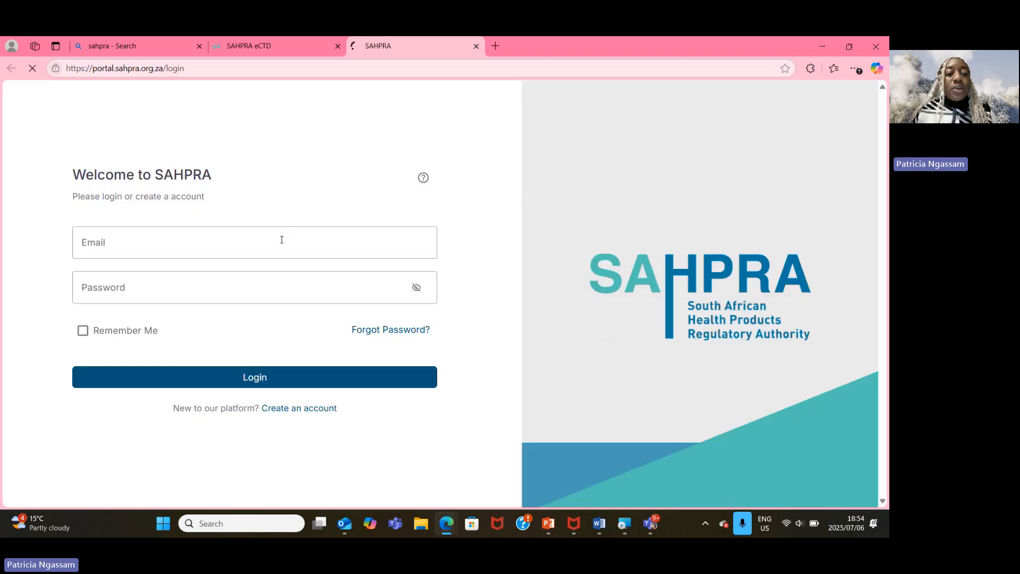
- Log in to the SAHPRA portal with the account e-mail and password
{"action": "left_click", "coordinate": [198, 243]}
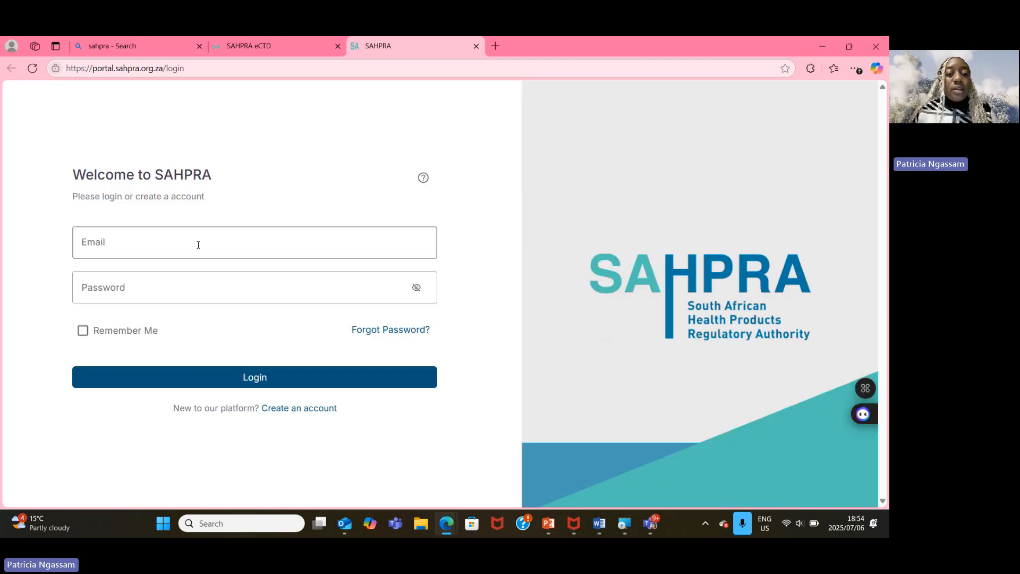
{"action": "left_click", "coordinate": [193, 292]}
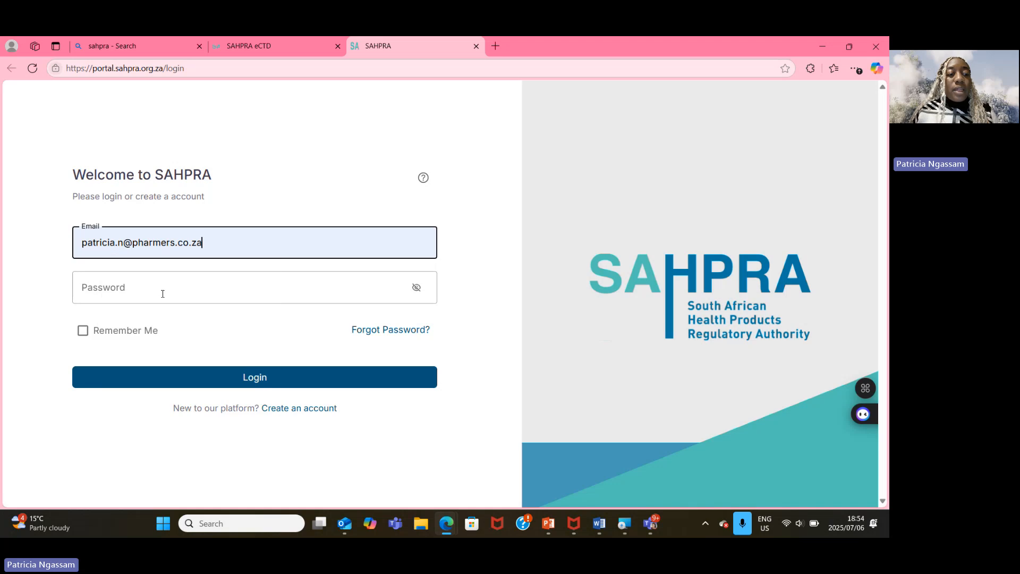
{"action": "left_click", "coordinate": [149, 292]}
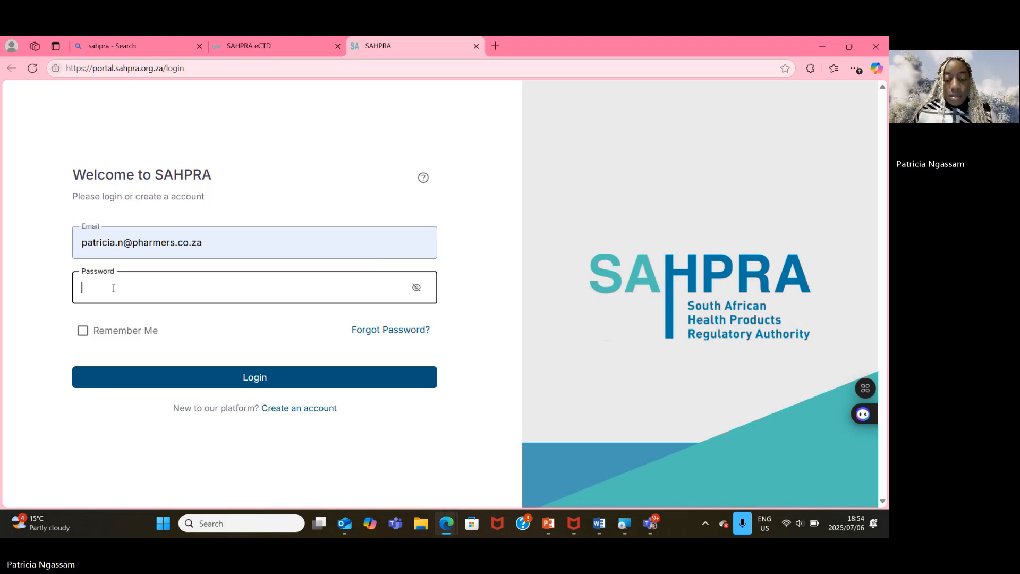
{"action": "type", "text": "•••"}
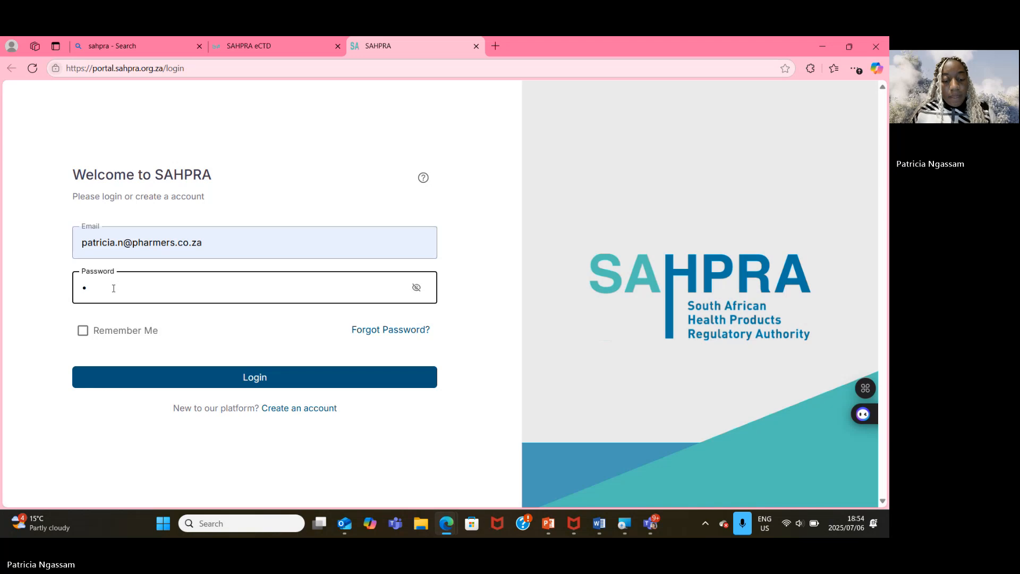
{"action": "type", "text": "•••••"}
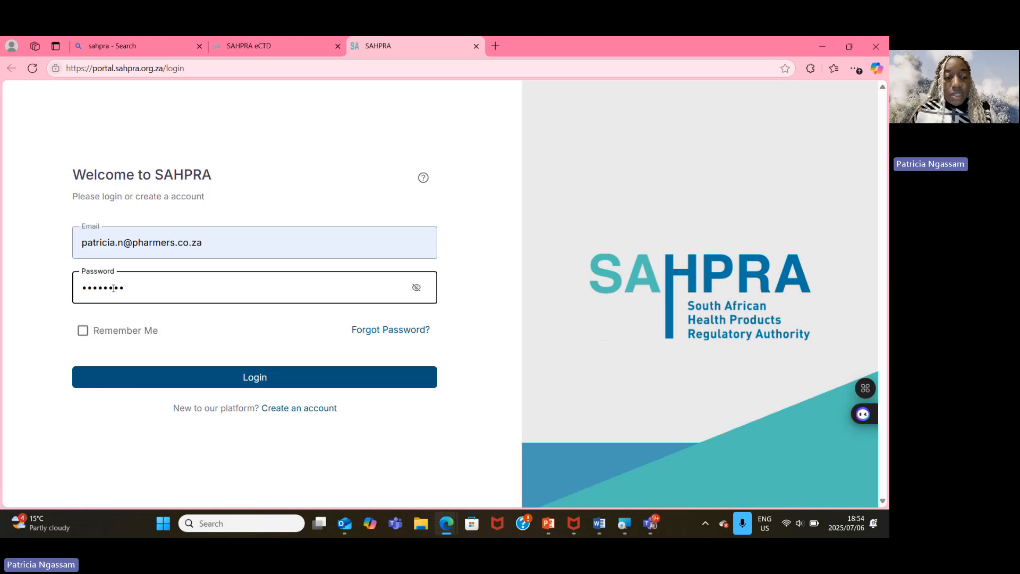
{"action": "key", "text": "Return"}
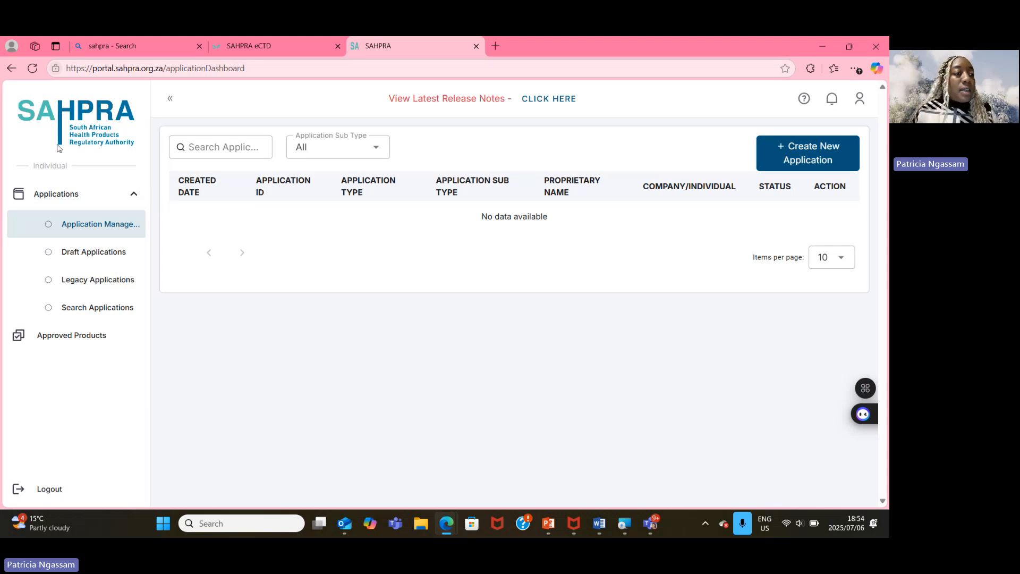
- Look through the Applications section, view the draft applications, and return to application management
{"action": "left_click", "coordinate": [135, 194]}
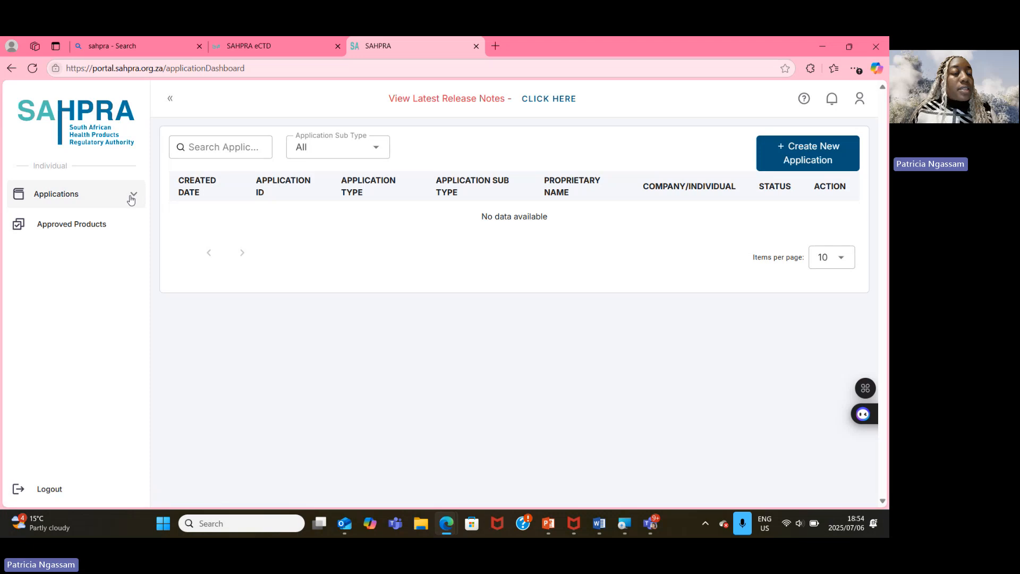
{"action": "left_click", "coordinate": [133, 198]}
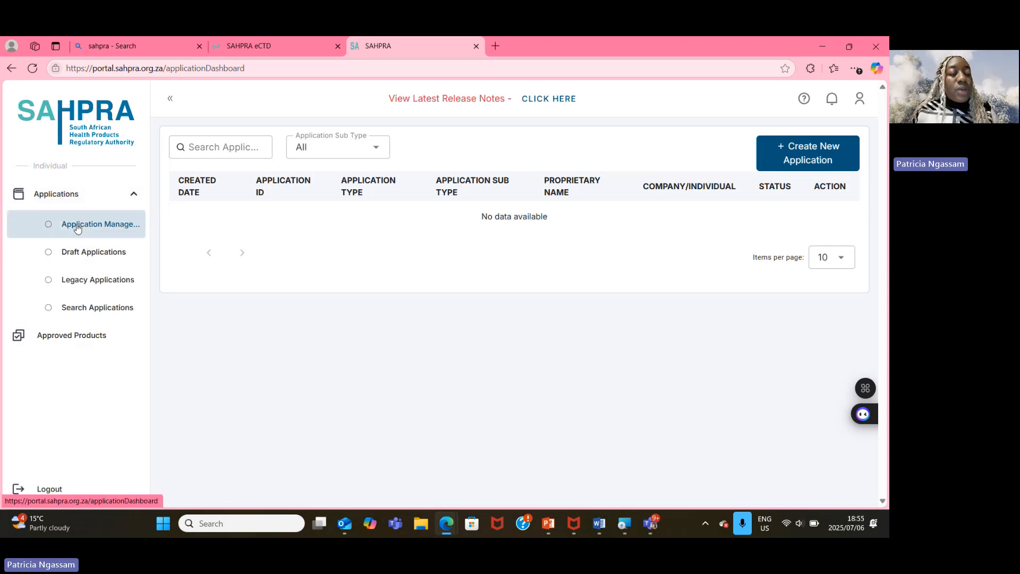
{"action": "left_click", "coordinate": [84, 259]}
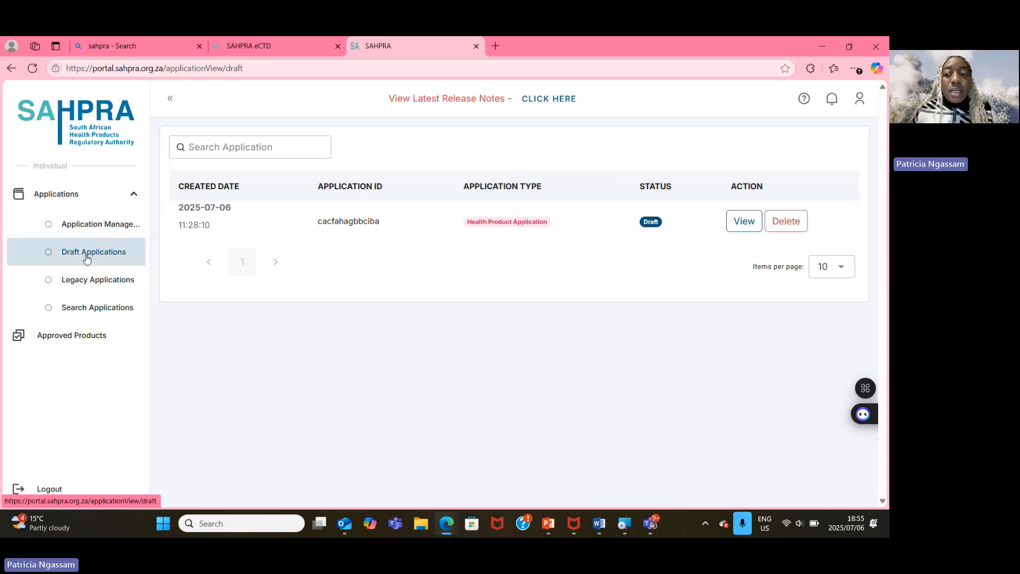
{"action": "left_click", "coordinate": [76, 224]}
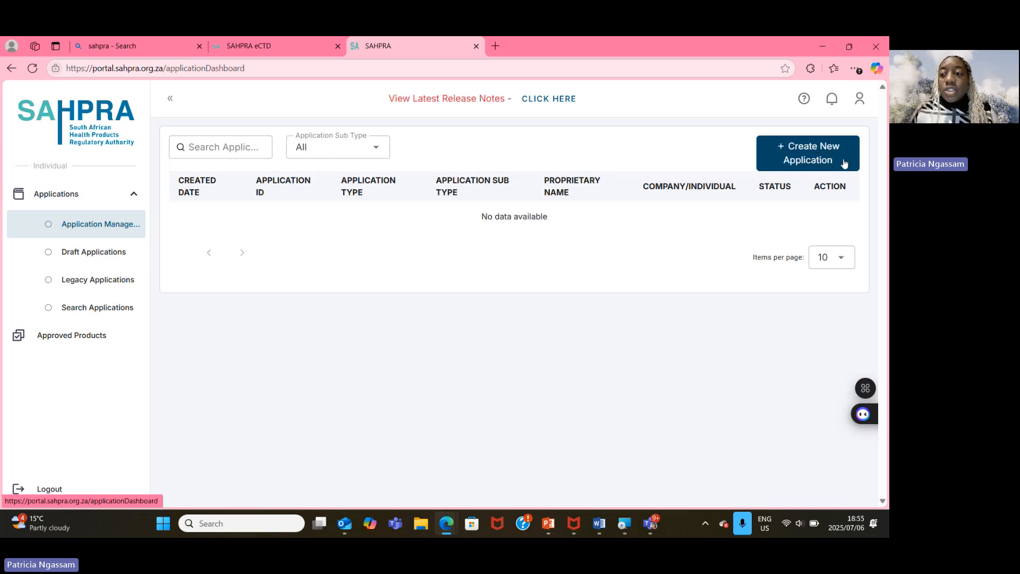
- Start a new application in the Health Product Application category
{"action": "left_click", "coordinate": [838, 161]}
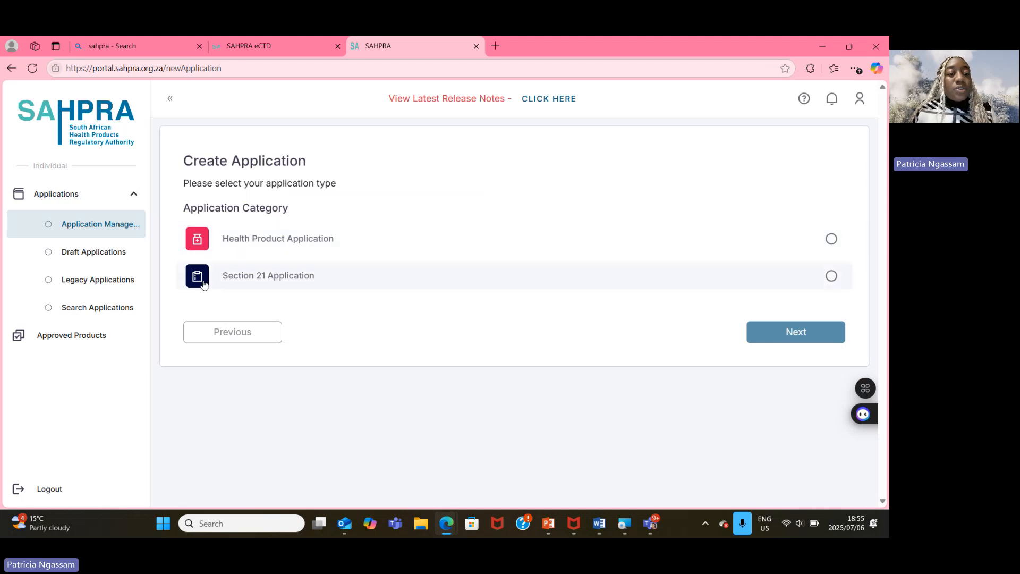
{"action": "left_click", "coordinate": [235, 246]}
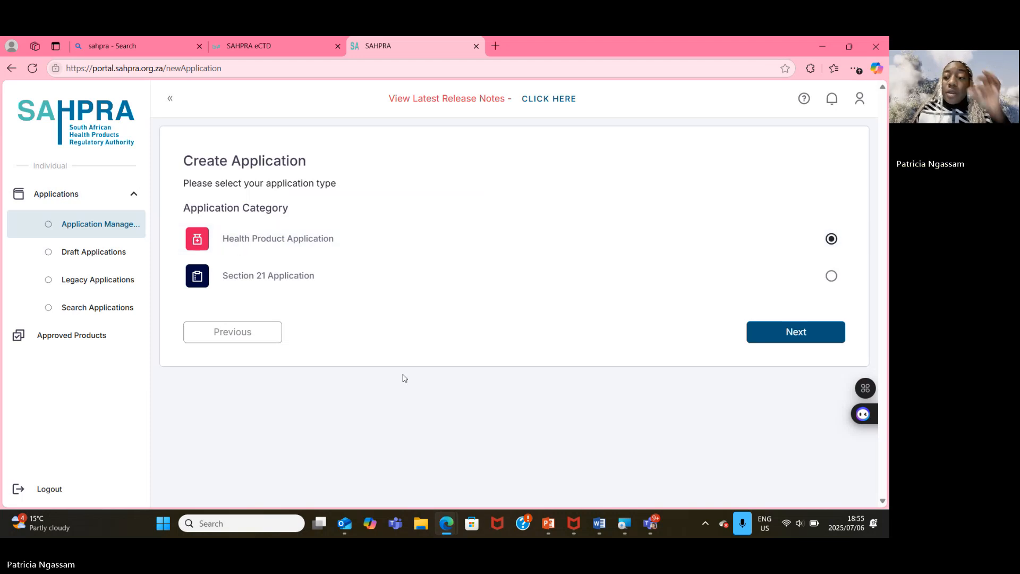
{"action": "left_click", "coordinate": [807, 335]}
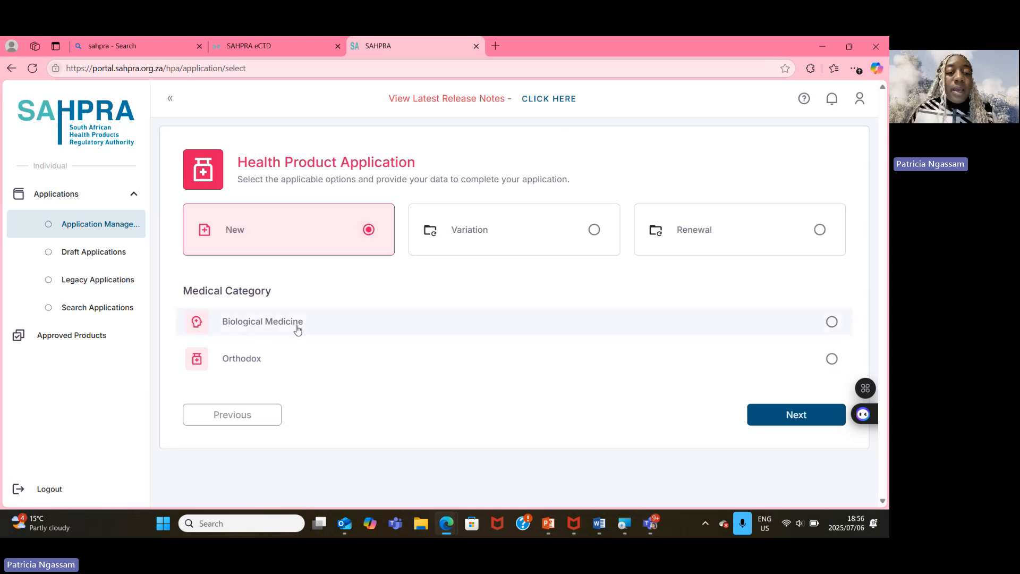
- Choose Orthodox as the new application's medical category and New Generic (Multi-source) as its submission type
{"action": "left_click", "coordinate": [237, 359]}
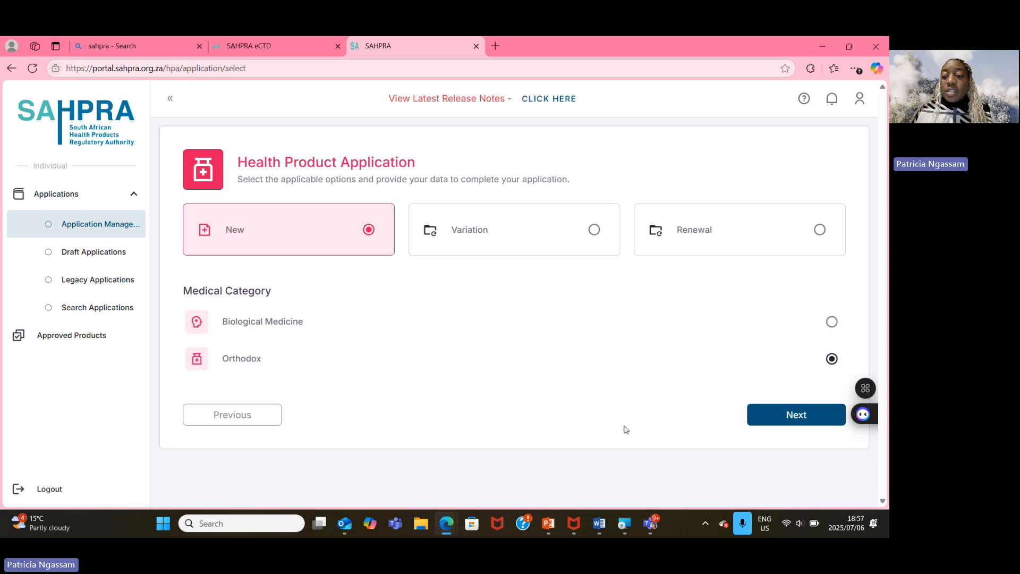
{"action": "left_click", "coordinate": [796, 418]}
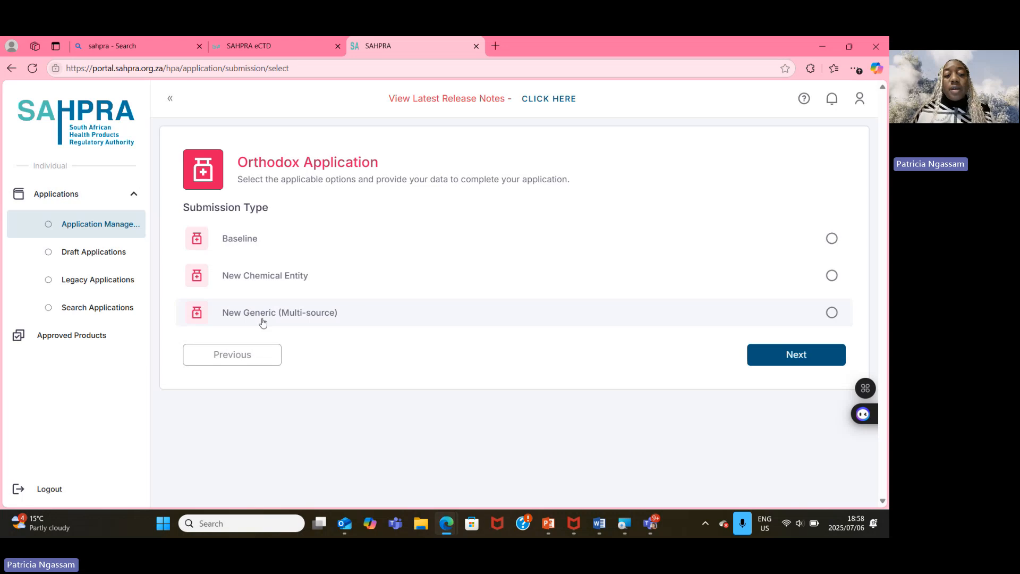
{"action": "left_click", "coordinate": [312, 314]}
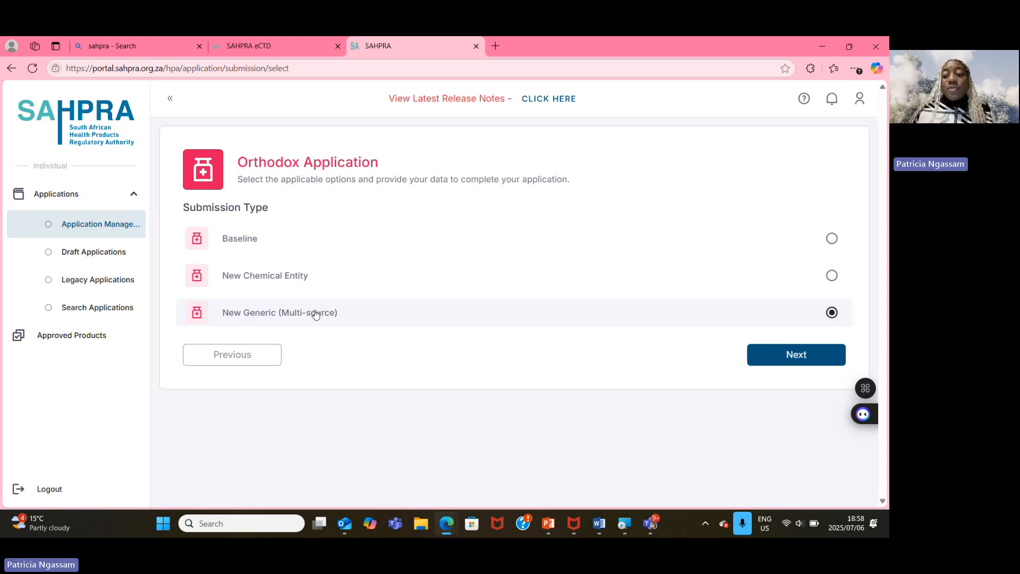
{"action": "left_click", "coordinate": [788, 358]}
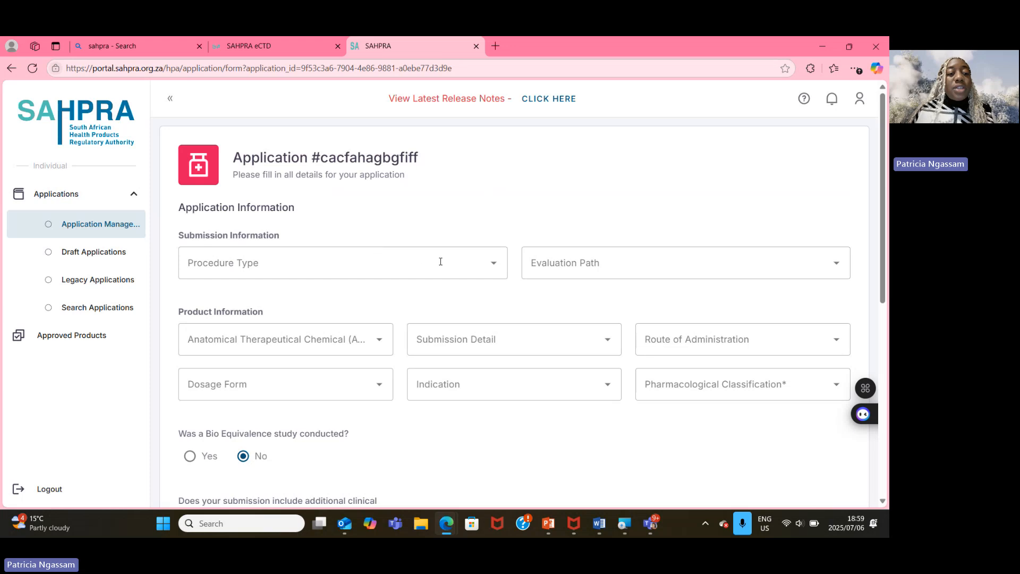
- Review the available procedure types and set the application's procedure type to SAHPRA National Procedure
{"action": "left_click", "coordinate": [486, 268]}
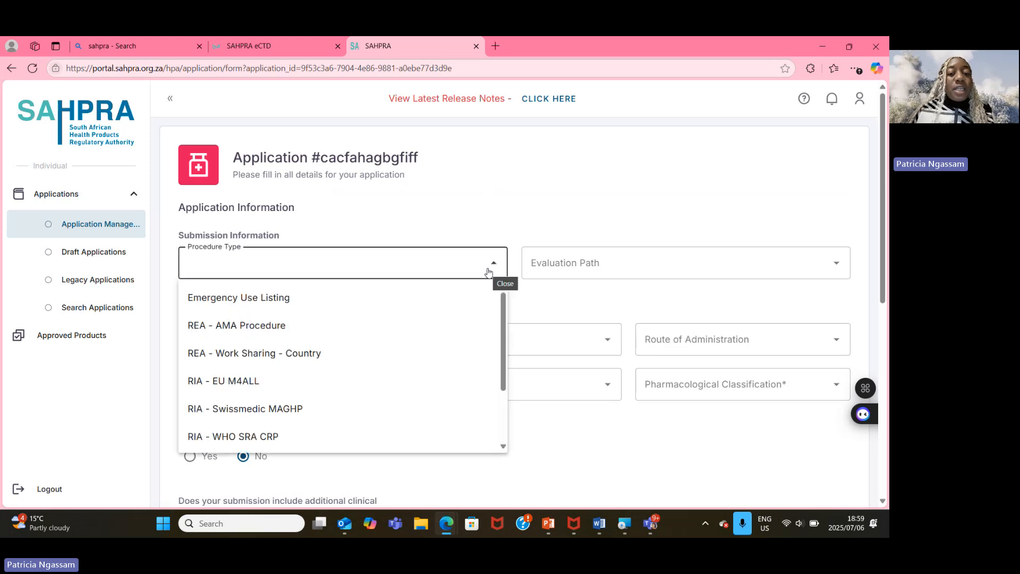
{"action": "scroll", "coordinate": [504, 301], "scroll_direction": "down", "scroll_amount": 3}
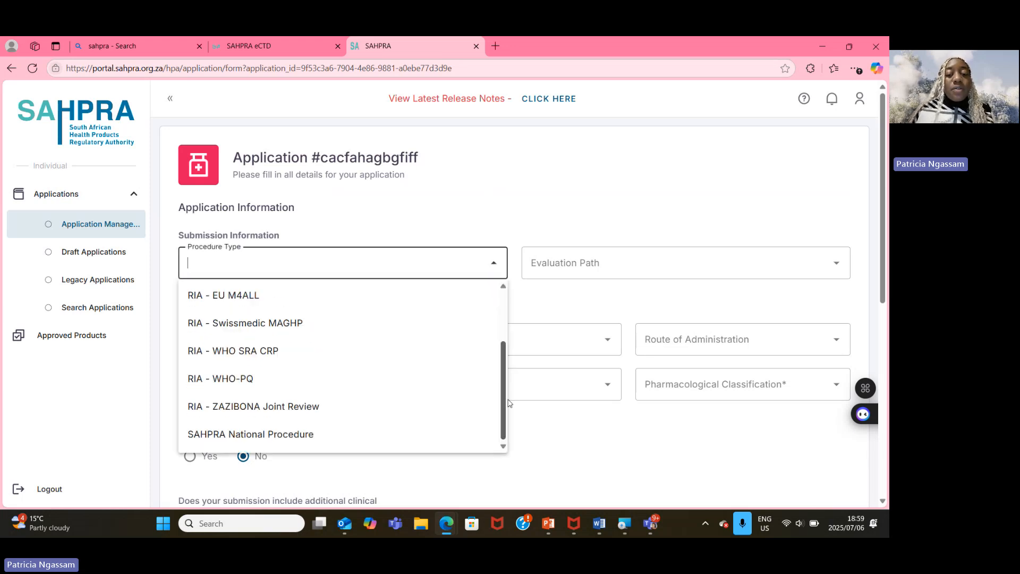
{"action": "scroll", "coordinate": [506, 421], "scroll_direction": "up", "scroll_amount": 3}
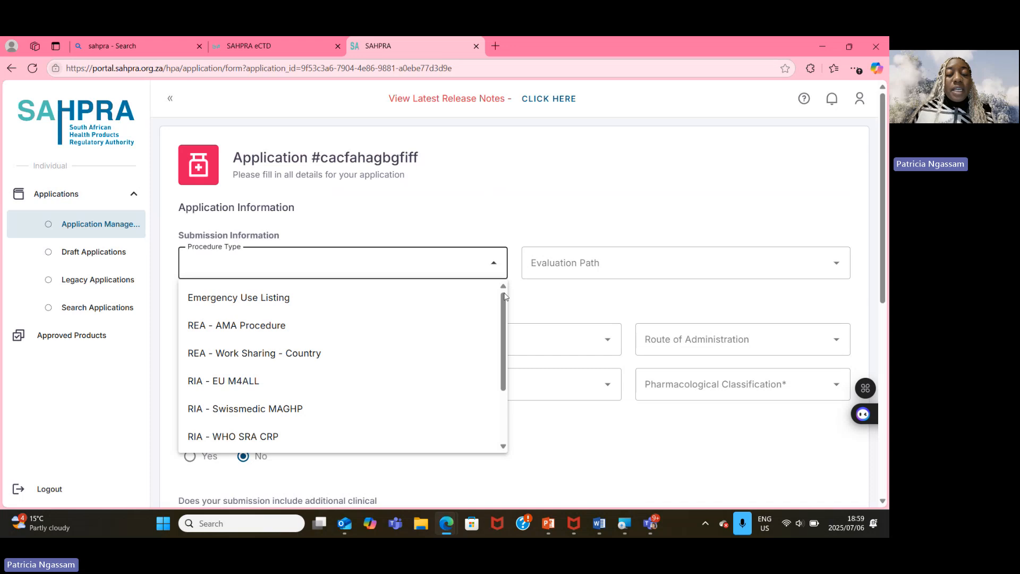
{"action": "scroll", "coordinate": [507, 305], "scroll_direction": "down", "scroll_amount": 1}
{"action": "scroll", "coordinate": [502, 291], "scroll_direction": "up", "scroll_amount": 1}
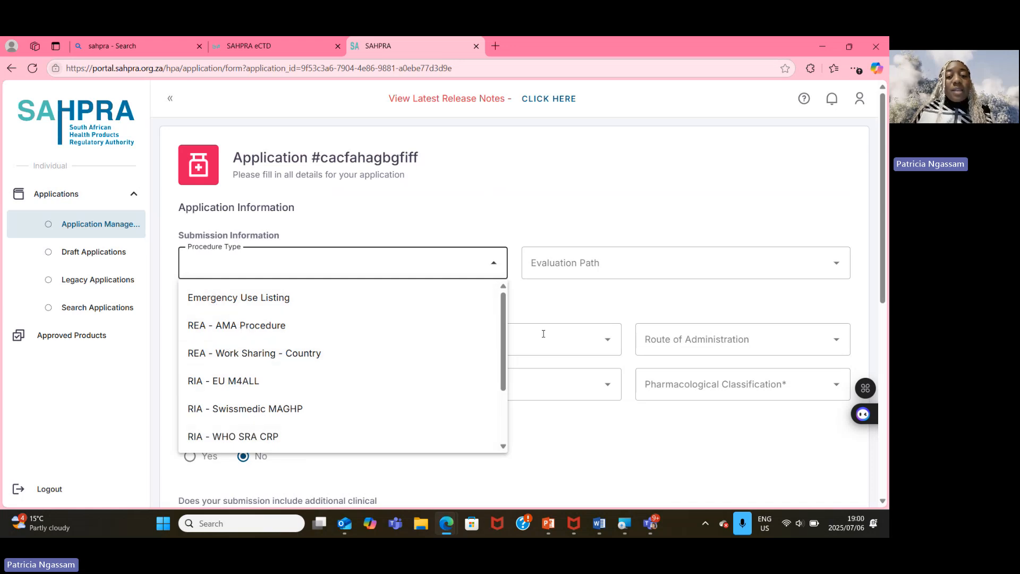
{"action": "mouse_move", "coordinate": [505, 325]}
{"action": "left_mouse_down"}
{"action": "mouse_move", "coordinate": [503, 388]}
{"action": "mouse_move", "coordinate": [500, 309]}
{"action": "left_mouse_up"}
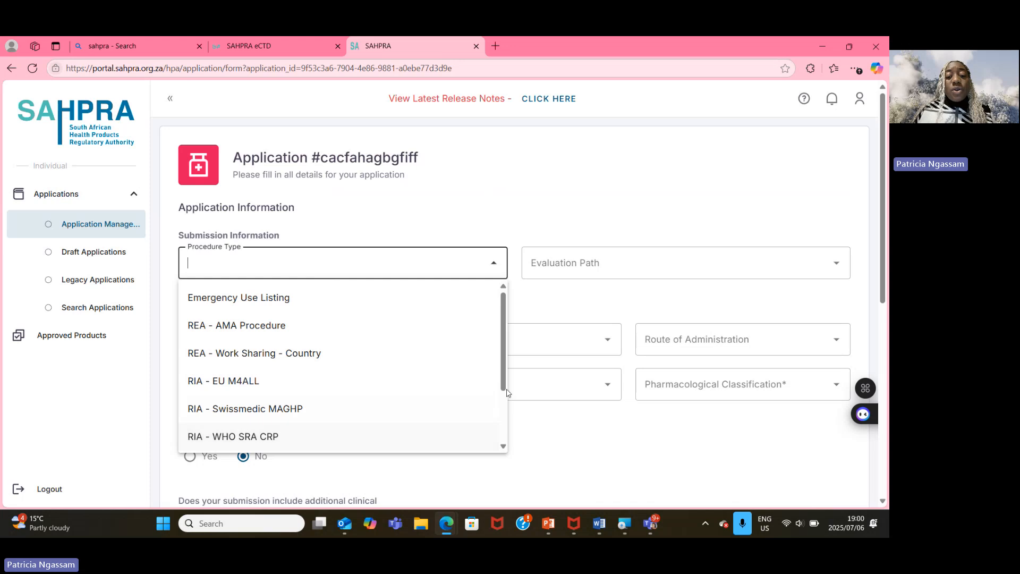
{"action": "left_click_drag", "start_coordinate": [501, 362], "coordinate": [508, 420]}
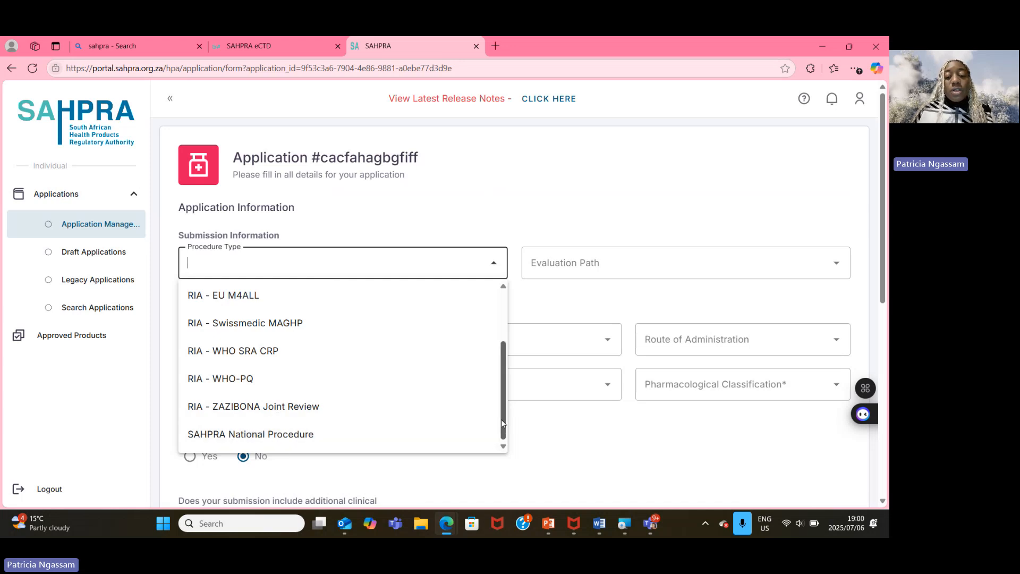
{"action": "left_click", "coordinate": [314, 436]}
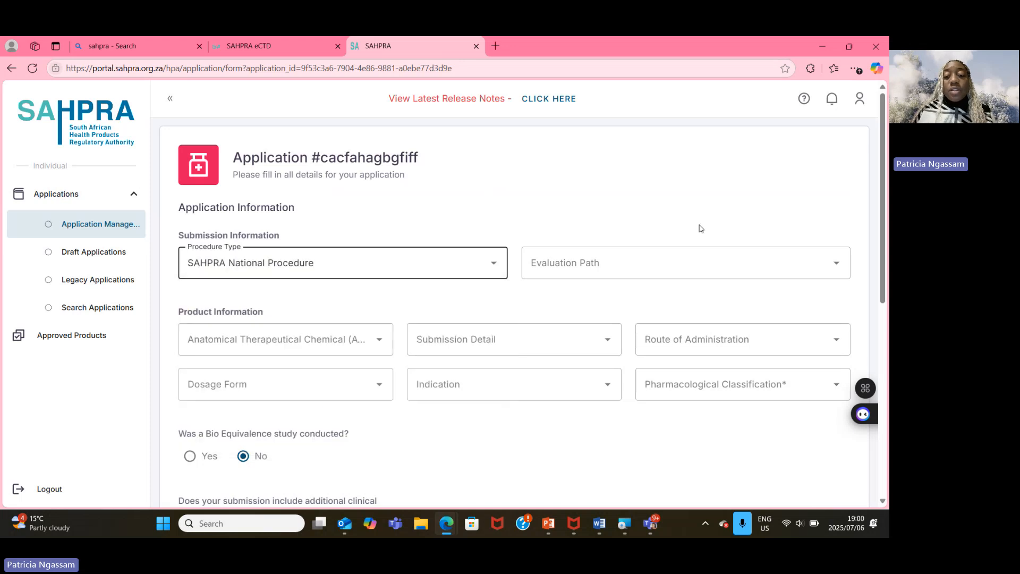
- Set the application's evaluation path to Abridged Evaluation
{"action": "left_click", "coordinate": [642, 264]}
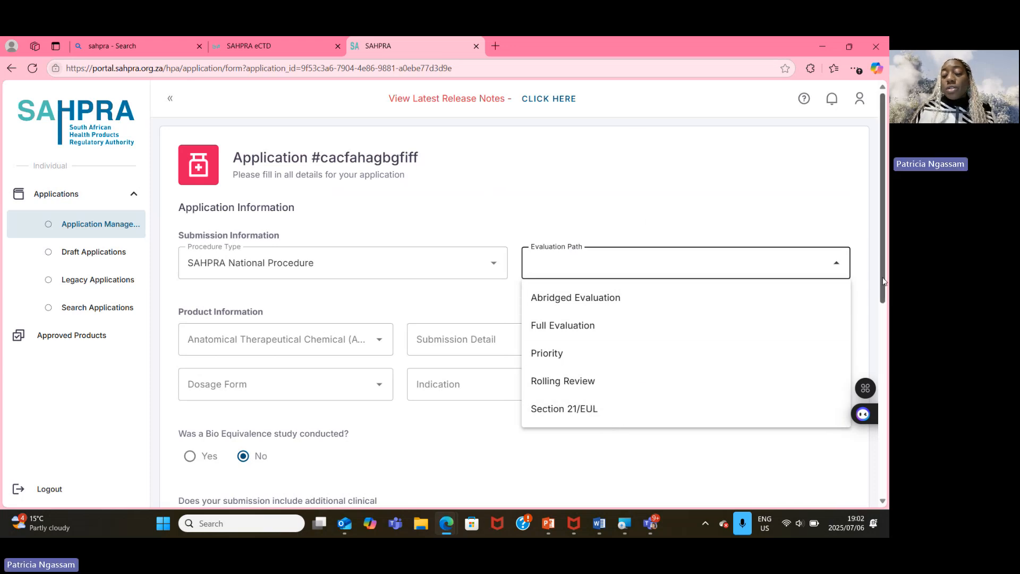
{"action": "scroll", "coordinate": [884, 281], "scroll_direction": "down", "scroll_amount": 1}
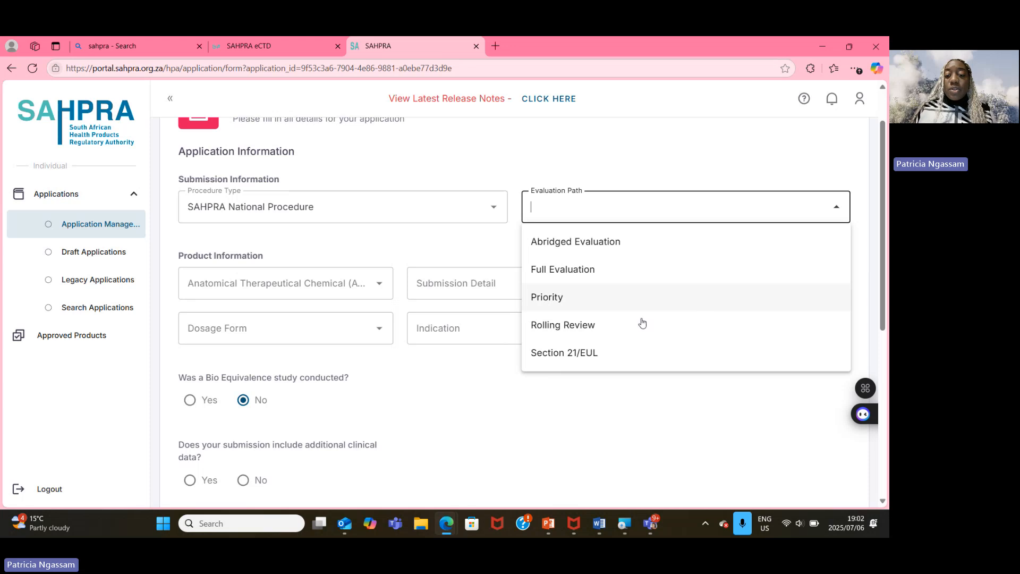
{"action": "left_click", "coordinate": [587, 247]}
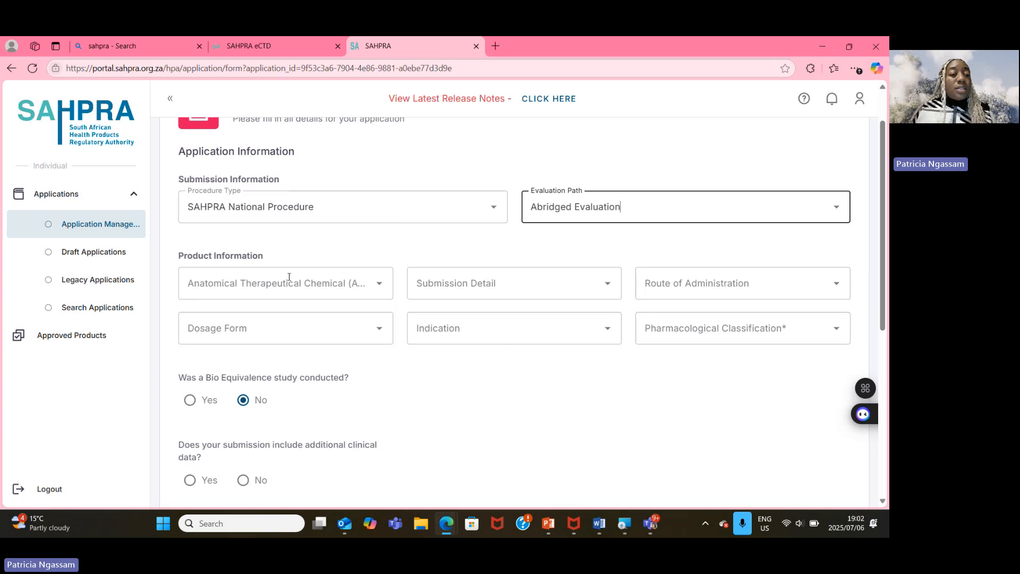
- Set the product's Anatomical Therapeutical Chemical (ATC) classification to Muscle relaxants (M03)
{"action": "left_click", "coordinate": [380, 287]}
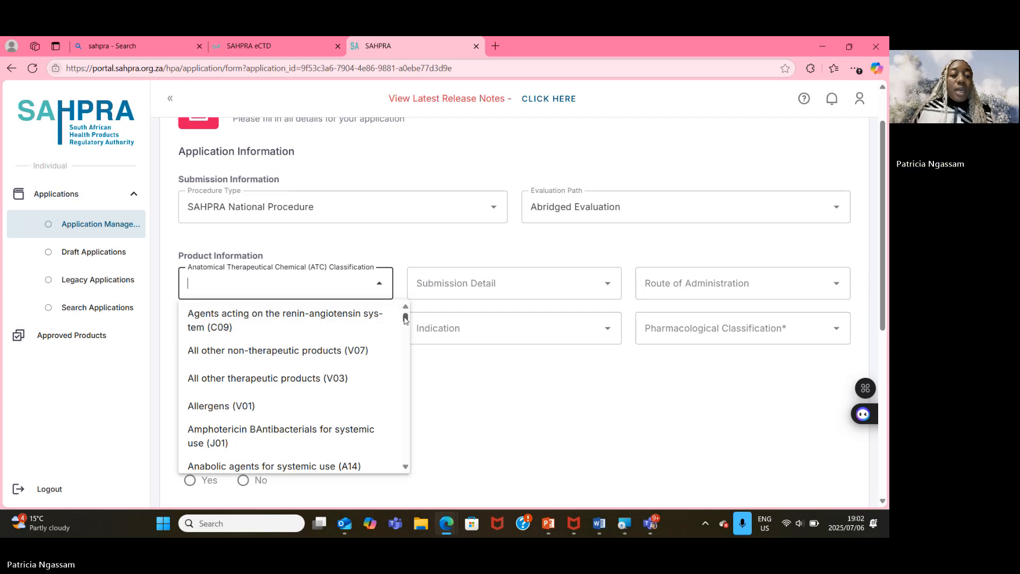
{"action": "scroll", "coordinate": [406, 318], "scroll_direction": "down", "scroll_amount": 1}
{"action": "scroll", "coordinate": [405, 319], "scroll_direction": "up", "scroll_amount": 1}
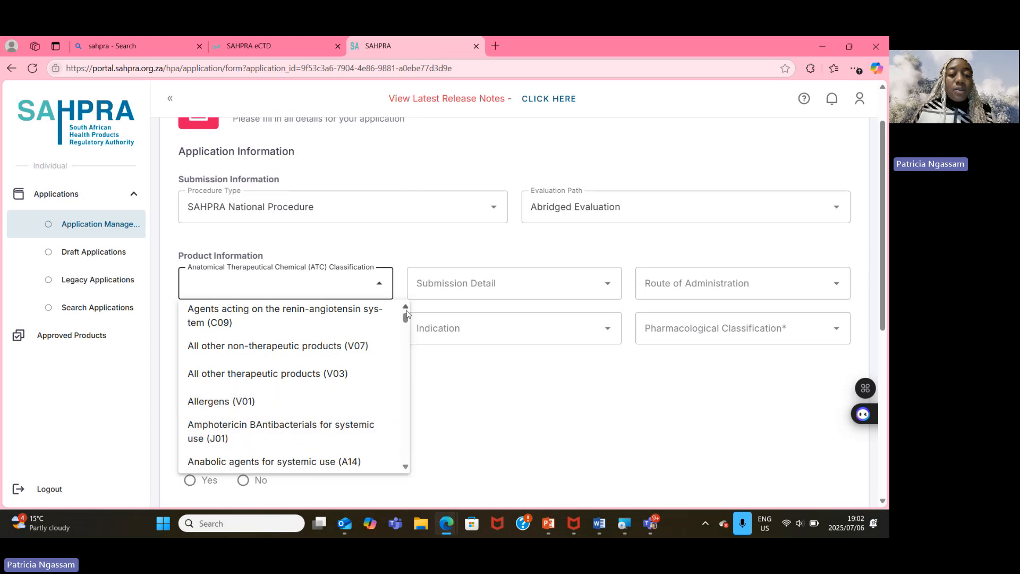
{"action": "left_click_drag", "start_coordinate": [407, 315], "coordinate": [407, 329]}
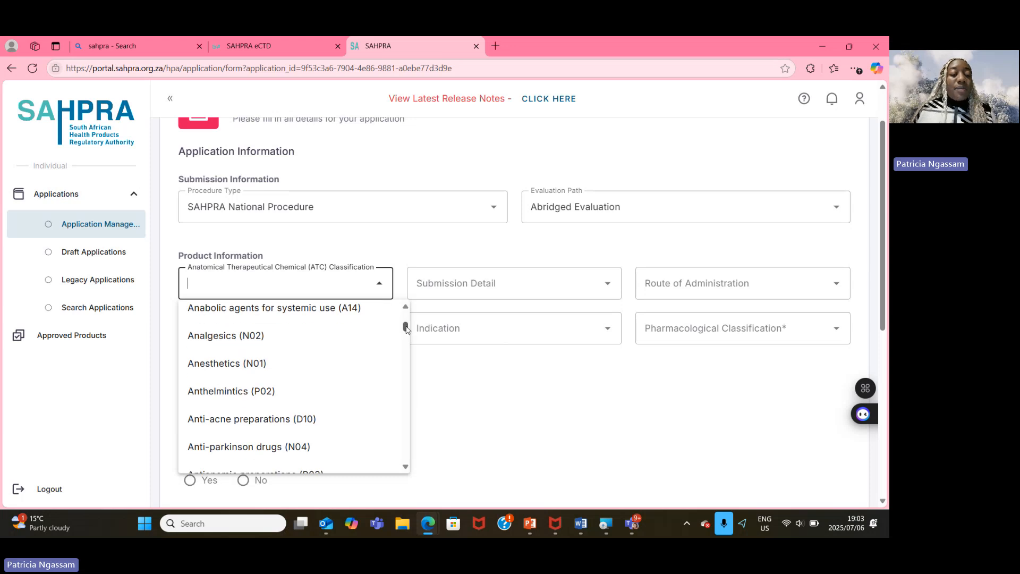
{"action": "left_click_drag", "start_coordinate": [407, 329], "coordinate": [407, 330]}
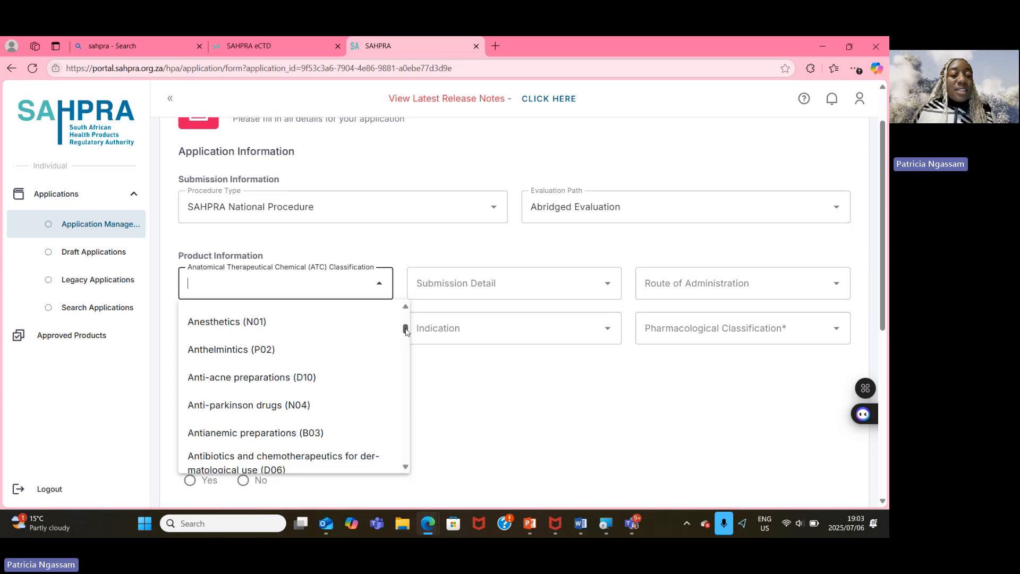
{"action": "left_click_drag", "start_coordinate": [406, 331], "coordinate": [407, 428]}
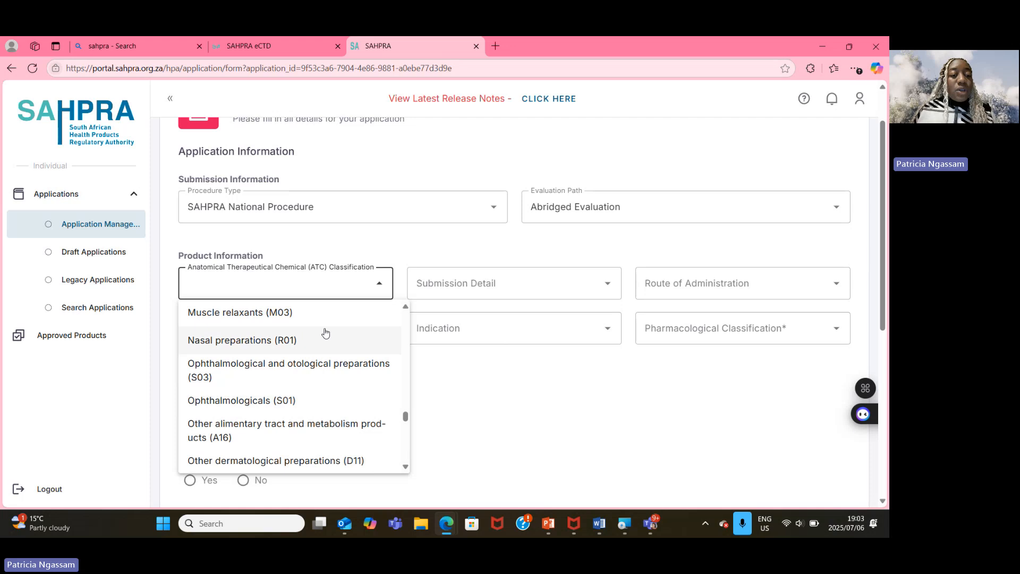
{"action": "left_click", "coordinate": [250, 315]}
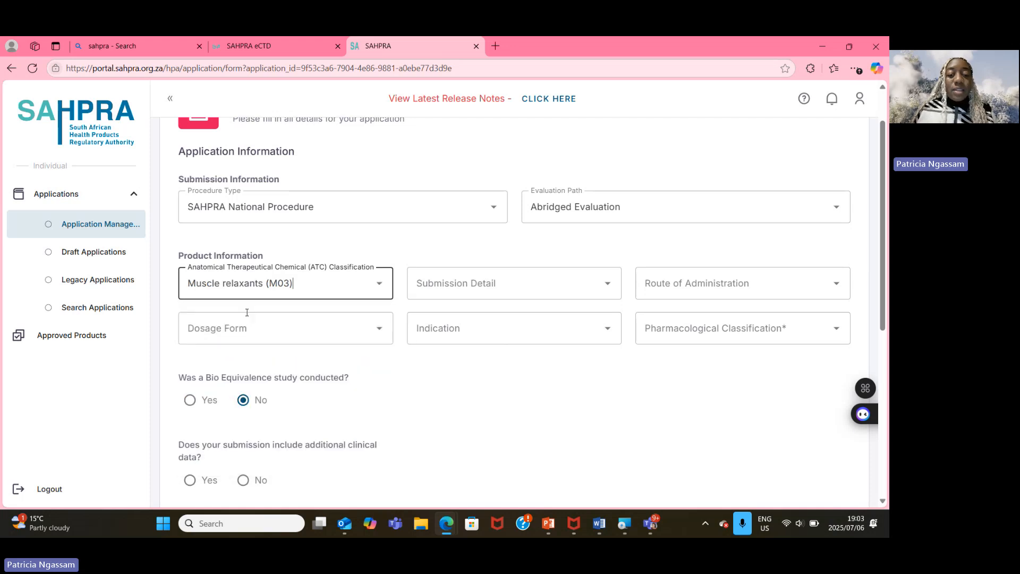
- Set the product's submission detail to Masters and its route of administration to Oral
{"action": "left_click", "coordinate": [522, 282]}
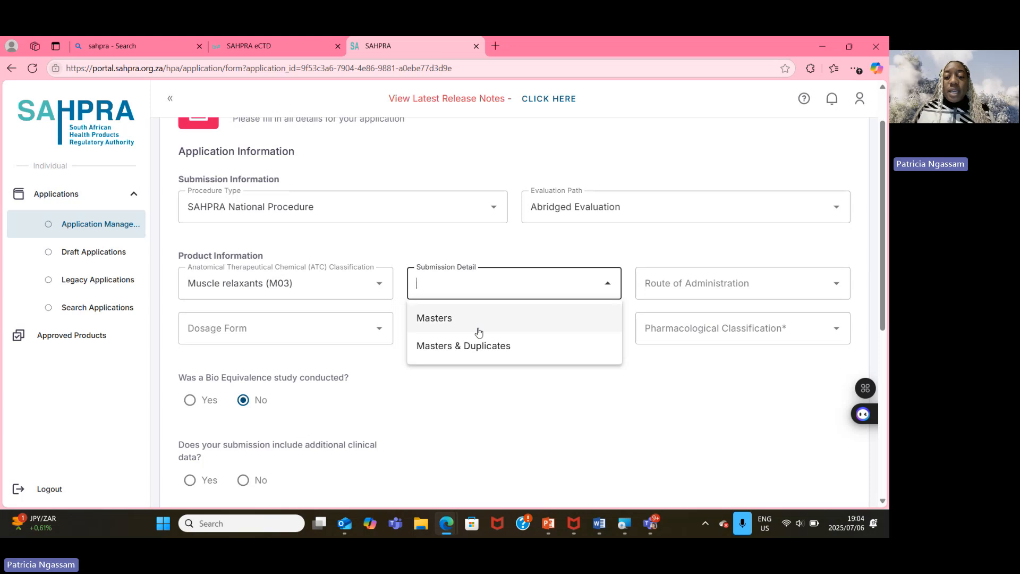
{"action": "left_click", "coordinate": [451, 319]}
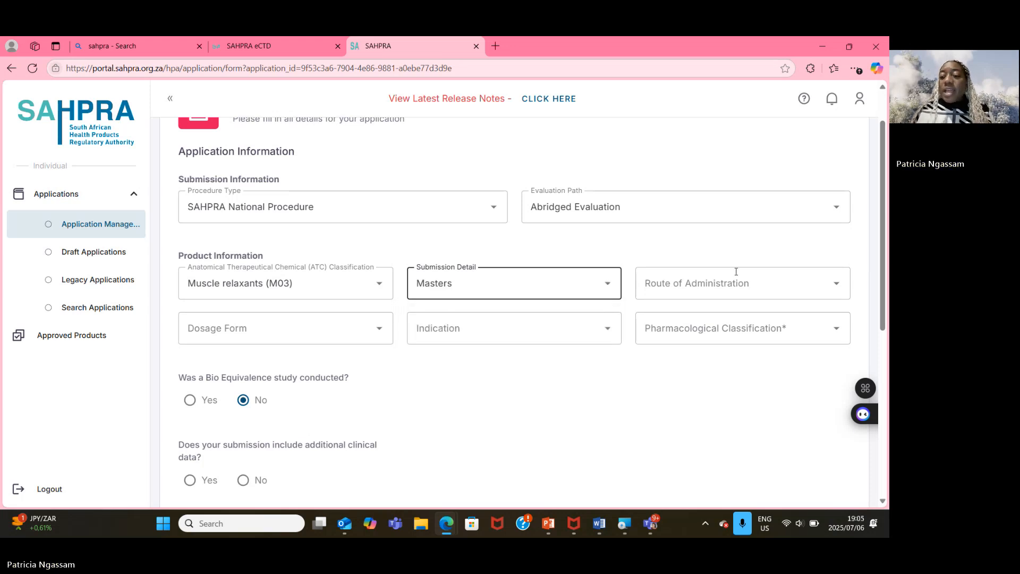
{"action": "left_click", "coordinate": [829, 286]}
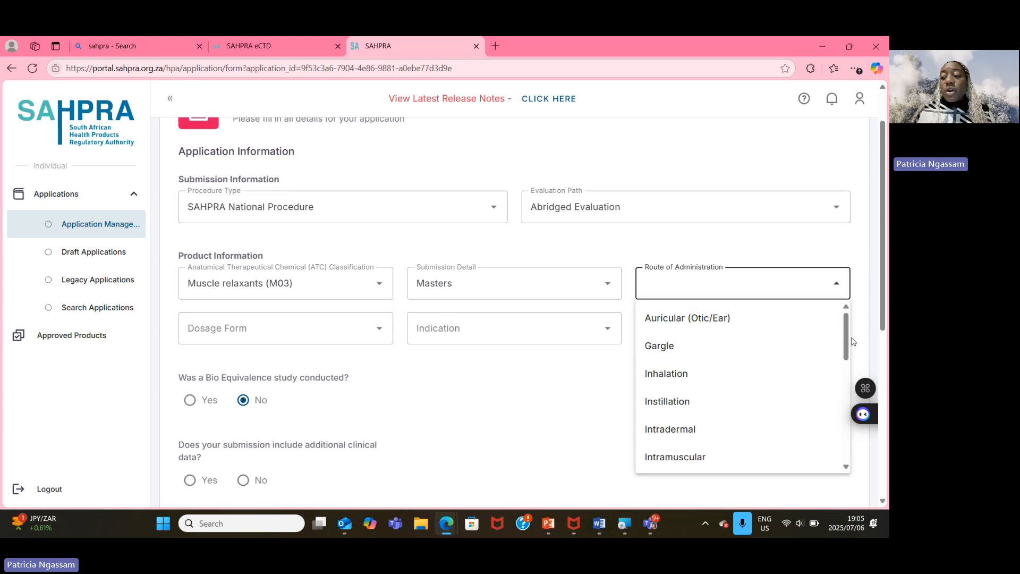
{"action": "left_click_drag", "start_coordinate": [847, 335], "coordinate": [841, 446]}
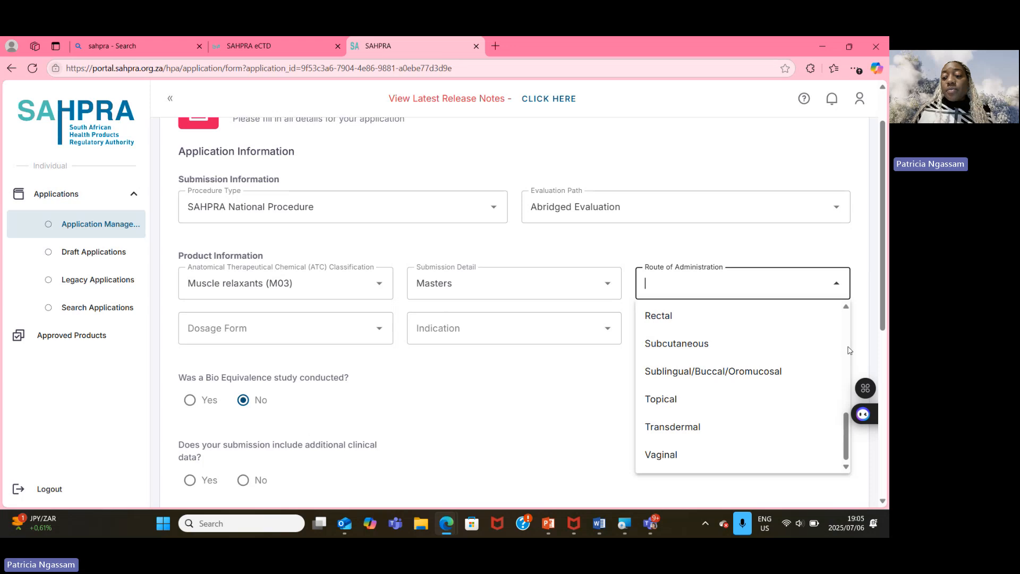
{"action": "scroll", "coordinate": [848, 349], "scroll_direction": "up", "scroll_amount": 3}
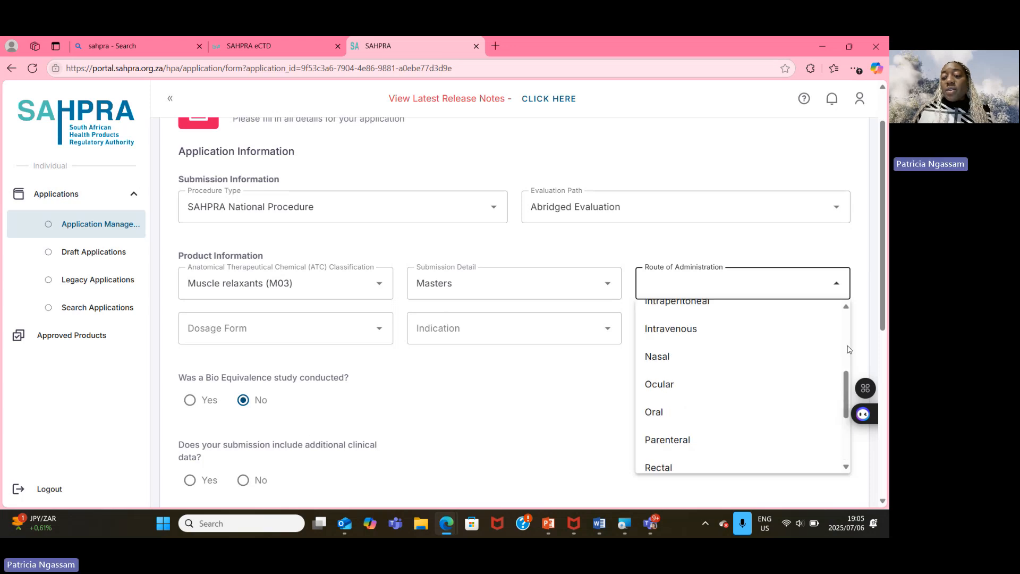
{"action": "left_click", "coordinate": [673, 415]}
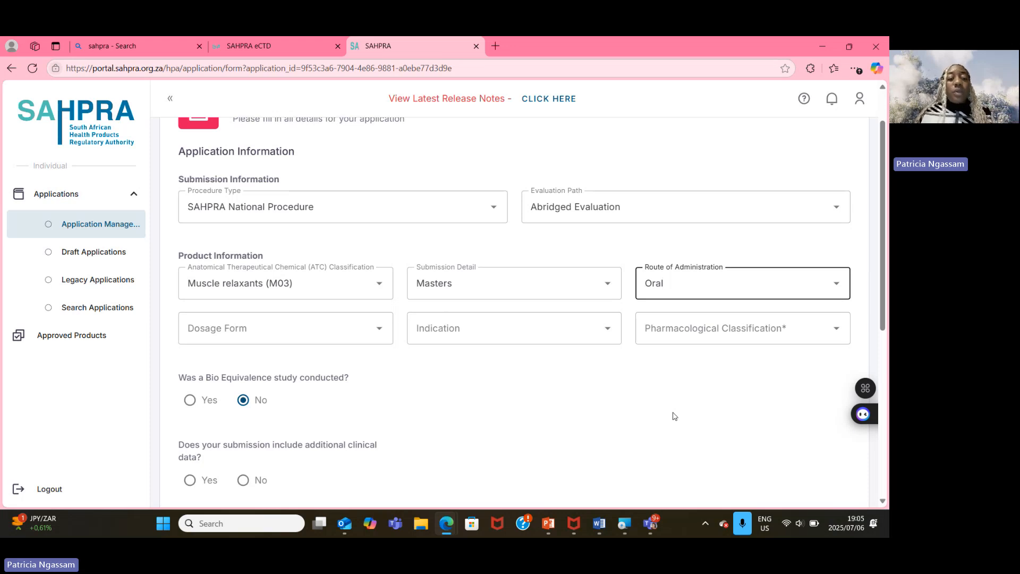
- Set the product's dosage form to Chewable tablet
{"action": "left_click", "coordinate": [315, 328]}
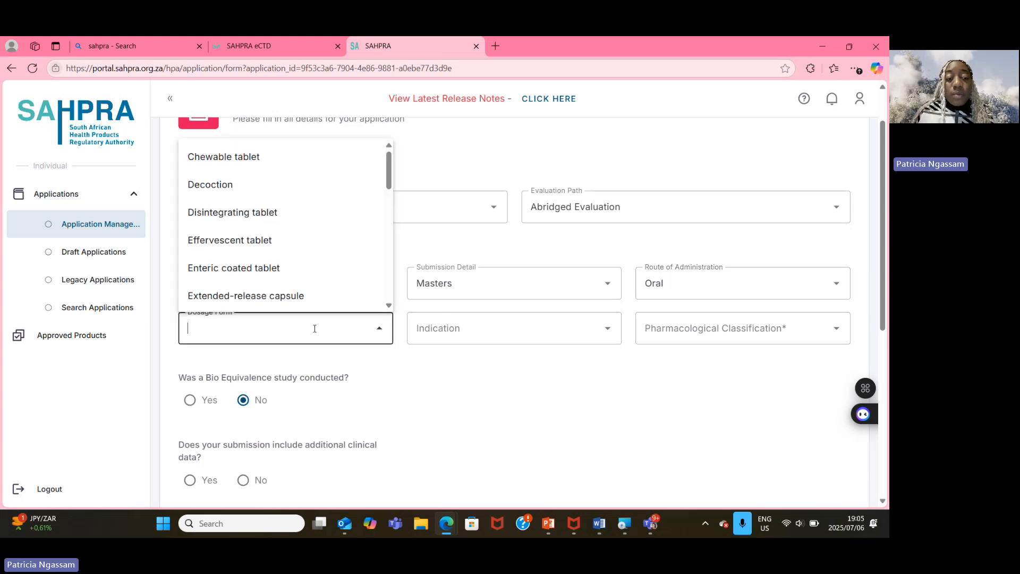
{"action": "left_click", "coordinate": [394, 181]}
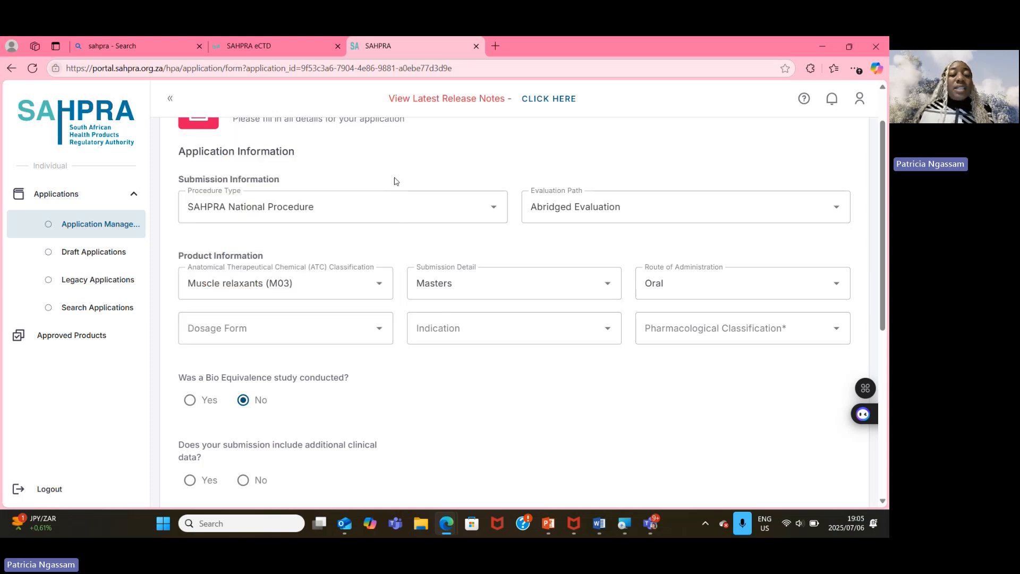
{"action": "left_click", "coordinate": [388, 325]}
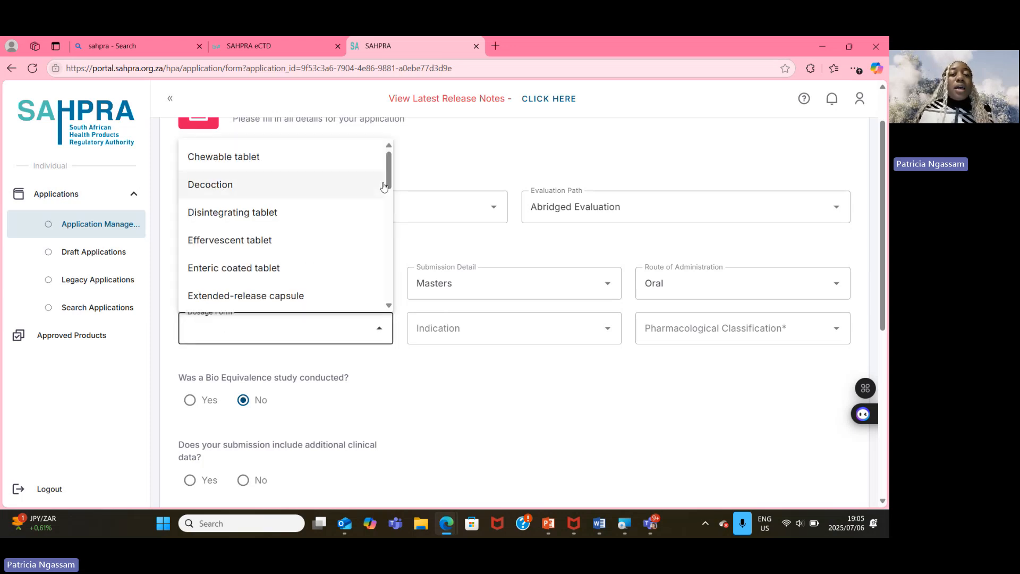
{"action": "mouse_move", "coordinate": [390, 182]}
{"action": "left_mouse_down"}
{"action": "mouse_move", "coordinate": [389, 299]}
{"action": "mouse_move", "coordinate": [404, 175]}
{"action": "left_mouse_up"}
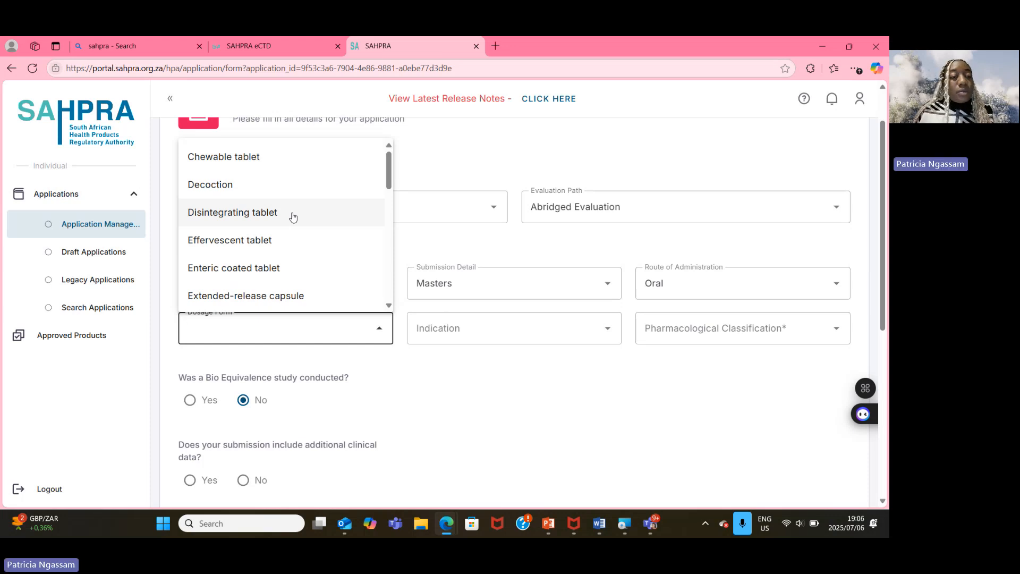
{"action": "left_click", "coordinate": [262, 161]}
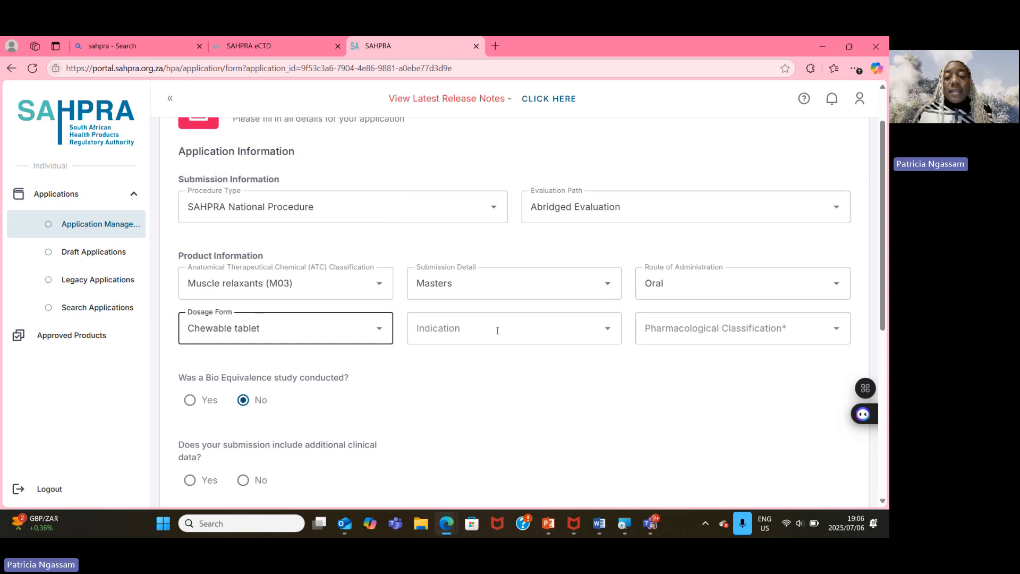
- Set the product's indication to Tetanus
{"action": "left_click", "coordinate": [525, 330]}
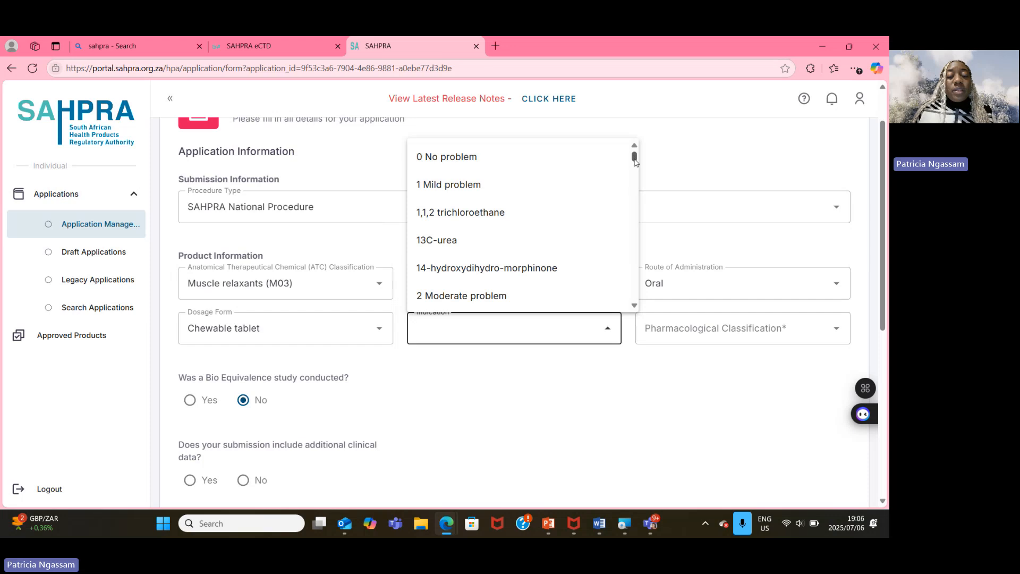
{"action": "left_click_drag", "start_coordinate": [635, 160], "coordinate": [633, 188]}
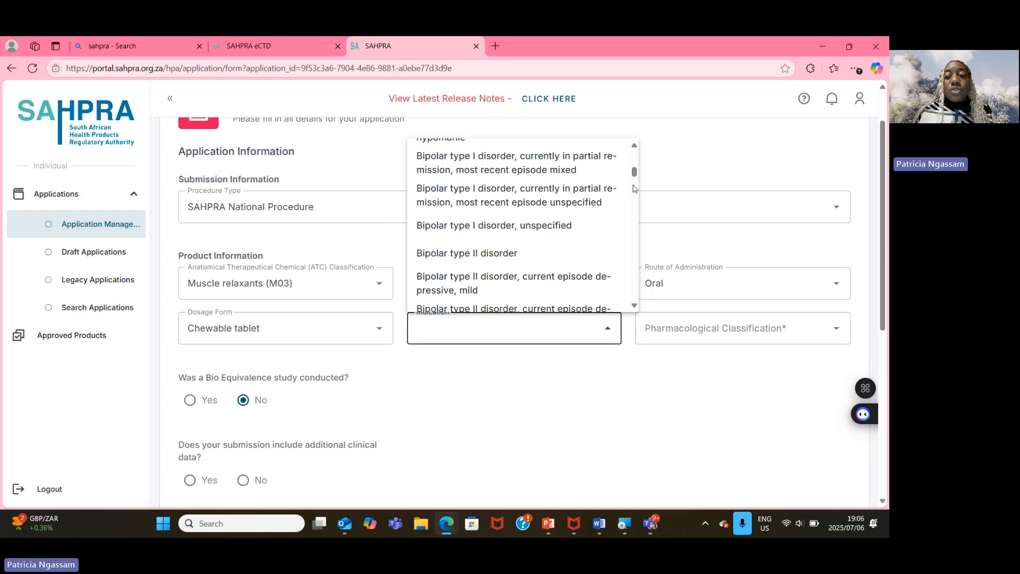
{"action": "left_click_drag", "start_coordinate": [635, 176], "coordinate": [636, 180]}
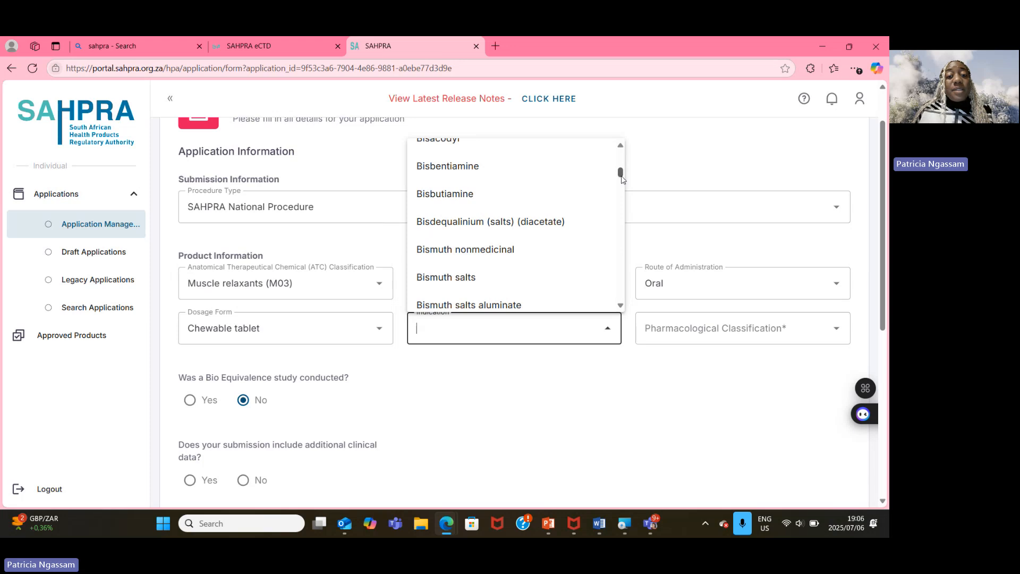
{"action": "left_click_drag", "start_coordinate": [622, 178], "coordinate": [620, 187]}
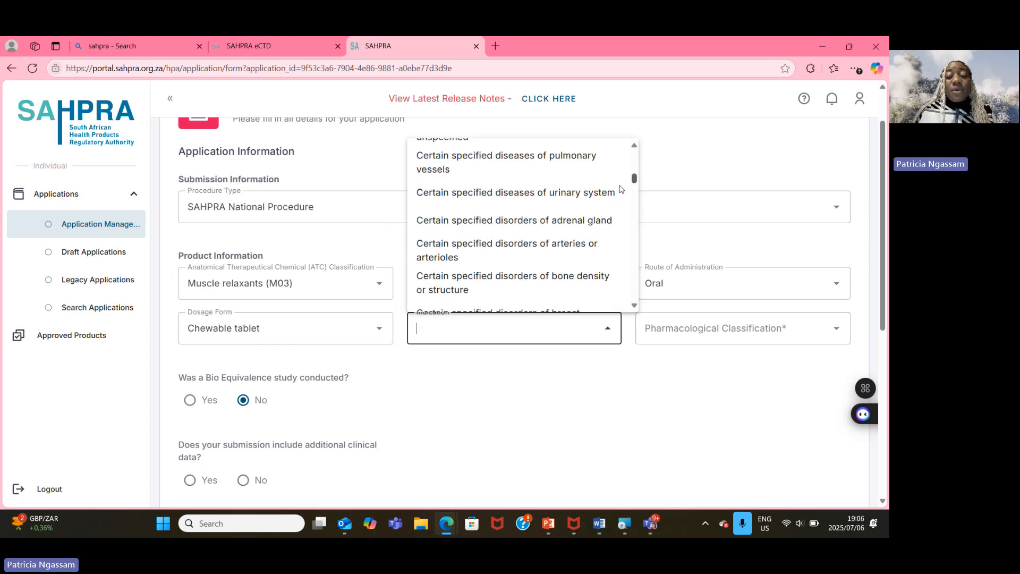
{"action": "scroll", "coordinate": [621, 189], "scroll_direction": "down", "scroll_amount": 15}
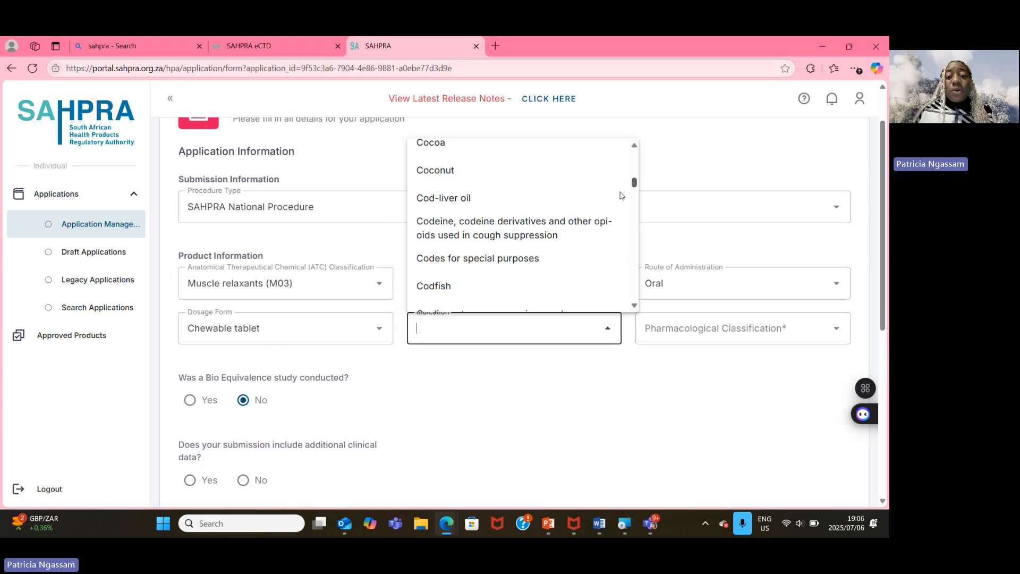
{"action": "scroll", "coordinate": [621, 197], "scroll_direction": "down", "scroll_amount": 3}
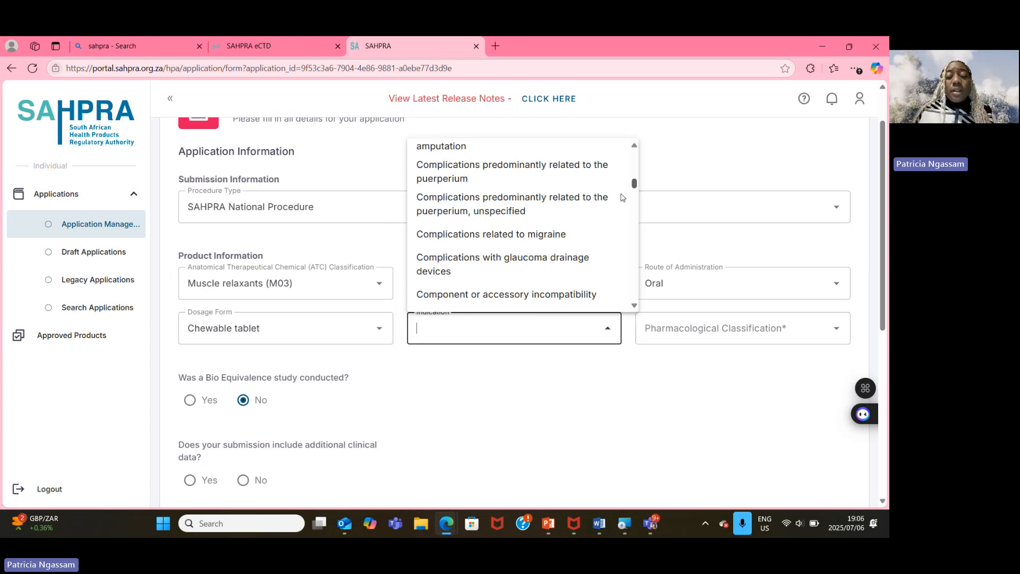
{"action": "scroll", "coordinate": [623, 198], "scroll_direction": "down", "scroll_amount": 10}
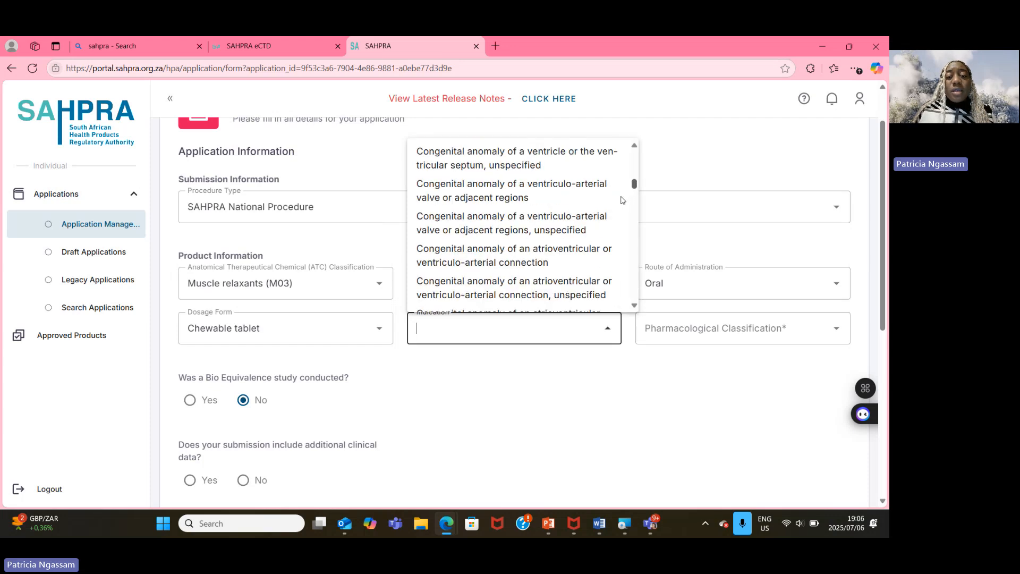
{"action": "scroll", "coordinate": [623, 199], "scroll_direction": "up", "scroll_amount": 10}
{"action": "scroll", "coordinate": [622, 197], "scroll_direction": "down", "scroll_amount": 15}
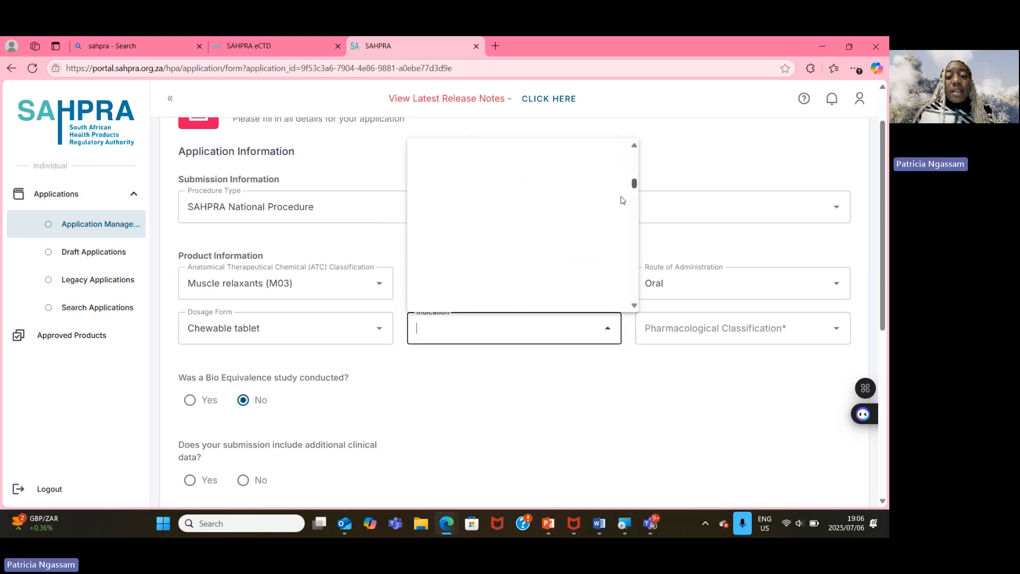
{"action": "scroll", "coordinate": [623, 213], "scroll_direction": "down", "scroll_amount": 5}
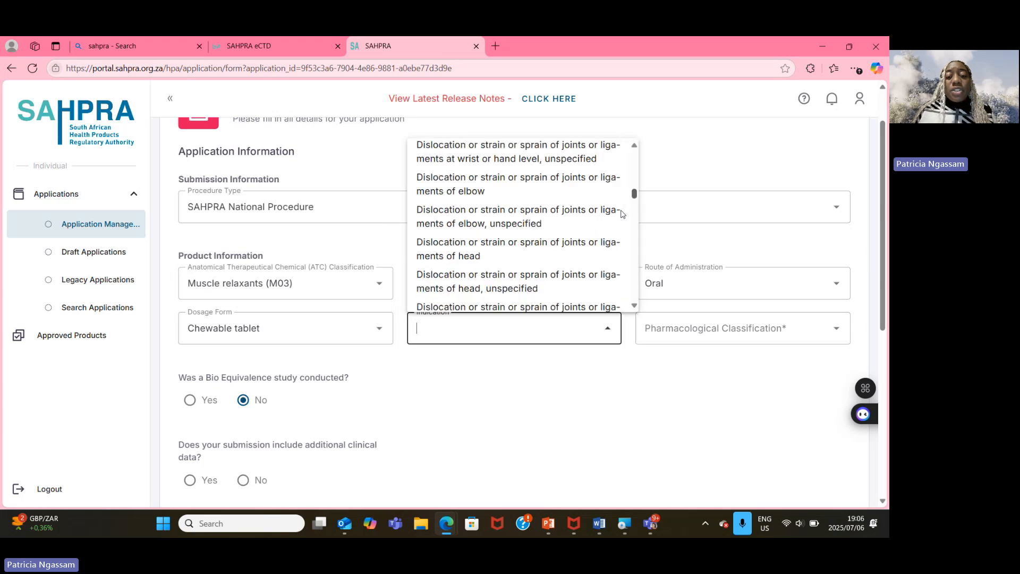
{"action": "scroll", "coordinate": [623, 215], "scroll_direction": "down", "scroll_amount": 3}
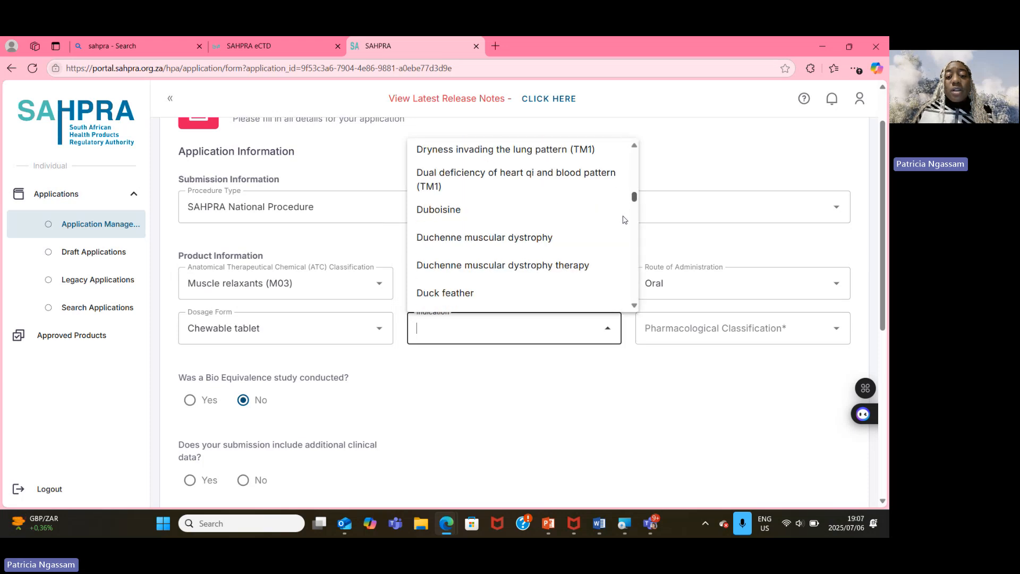
{"action": "scroll", "coordinate": [624, 220], "scroll_direction": "down", "scroll_amount": 15}
{"action": "scroll", "coordinate": [625, 245], "scroll_direction": "down", "scroll_amount": 15}
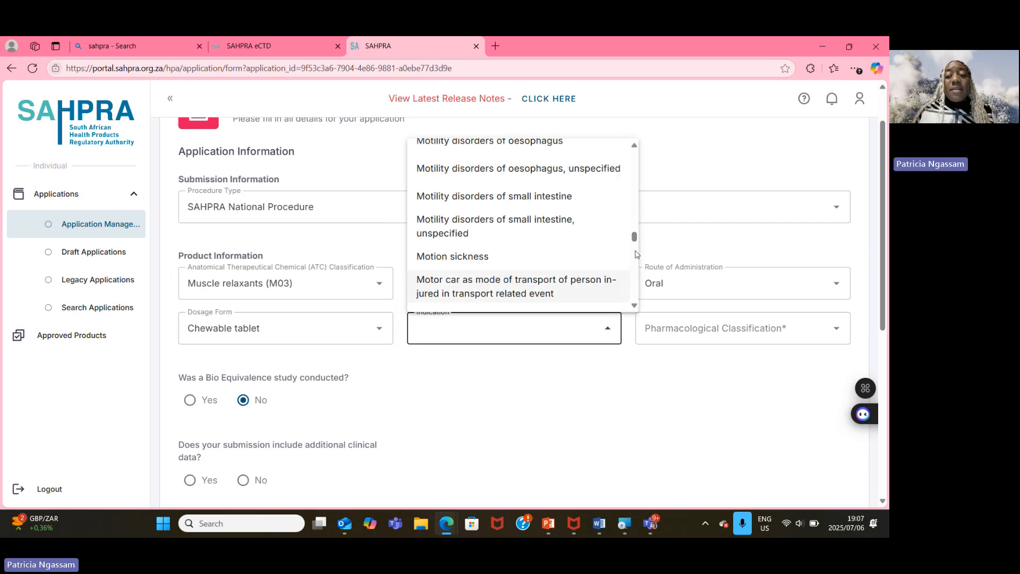
{"action": "left_click_drag", "start_coordinate": [634, 237], "coordinate": [639, 325]}
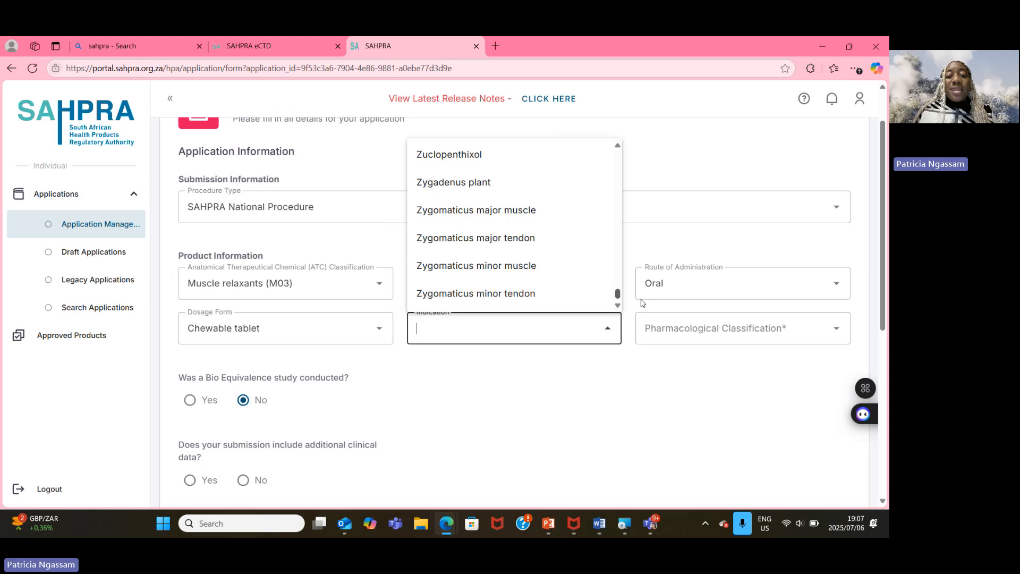
{"action": "left_click_drag", "start_coordinate": [641, 299], "coordinate": [641, 290]}
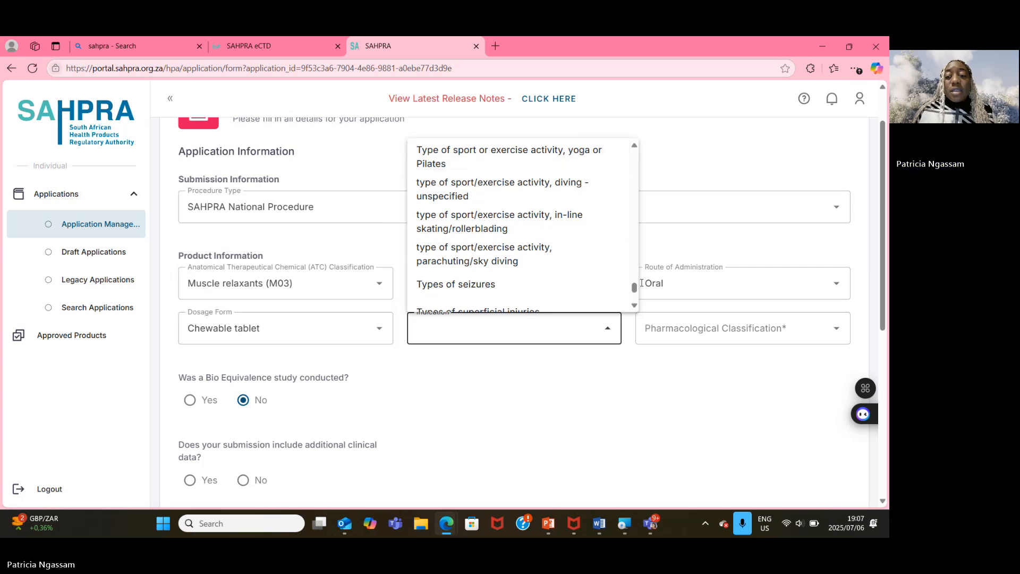
{"action": "left_click_drag", "start_coordinate": [635, 287], "coordinate": [635, 281]}
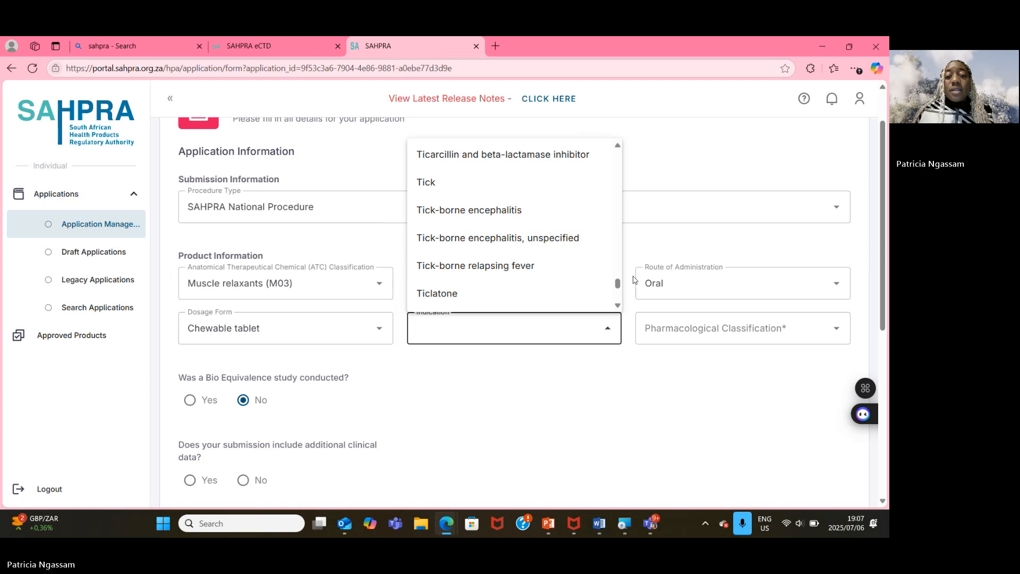
{"action": "left_click_drag", "start_coordinate": [619, 285], "coordinate": [620, 286]}
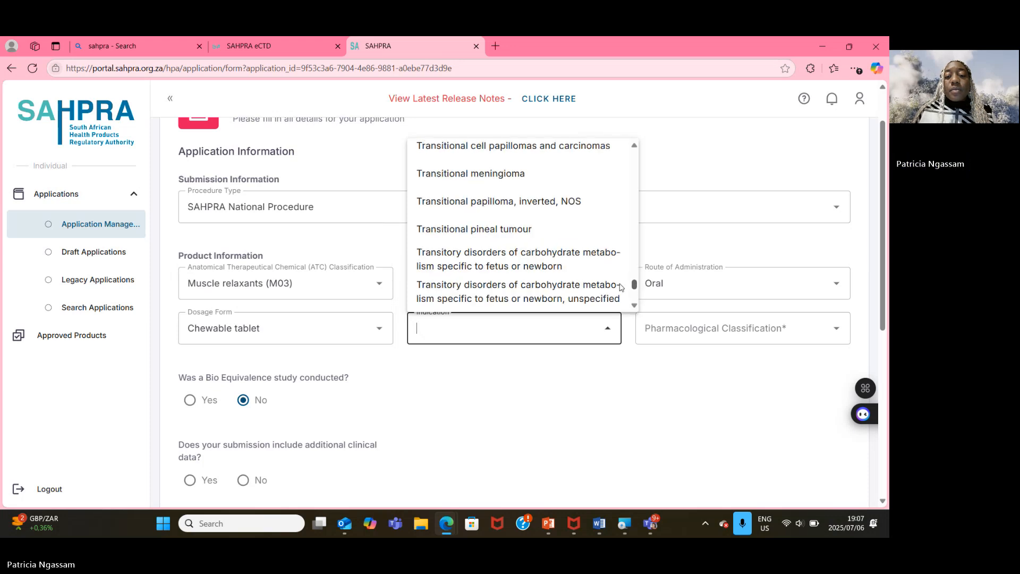
{"action": "left_click_drag", "start_coordinate": [620, 287], "coordinate": [619, 282]}
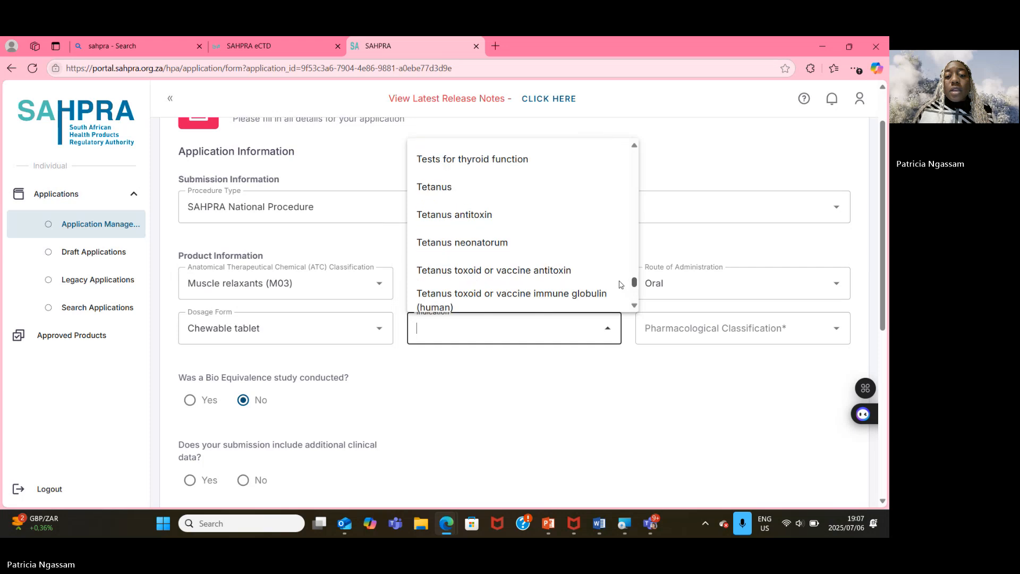
{"action": "left_click", "coordinate": [434, 190]}
{"action": "left_click", "coordinate": [596, 353]}
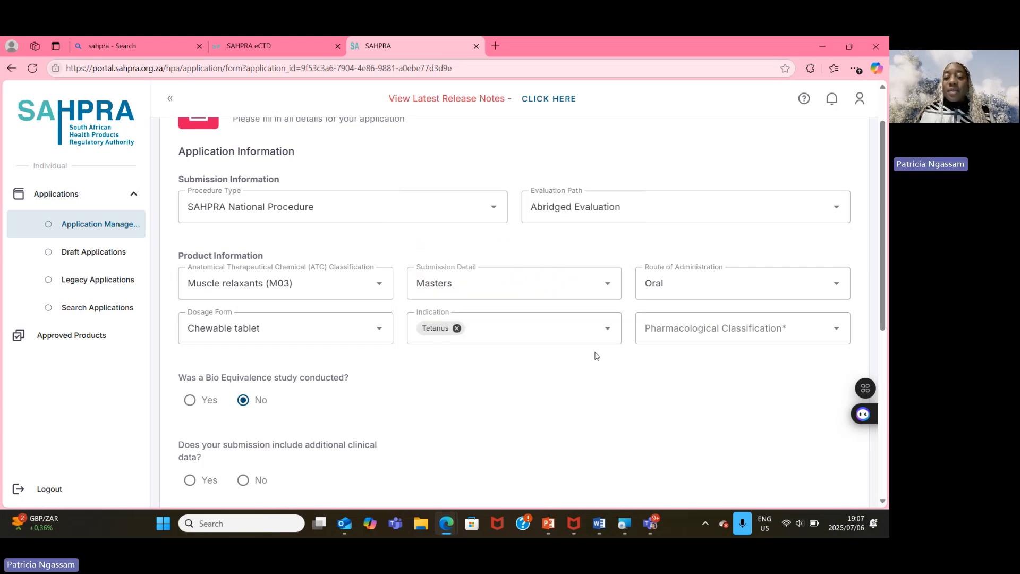
{"action": "left_click", "coordinate": [486, 334]}
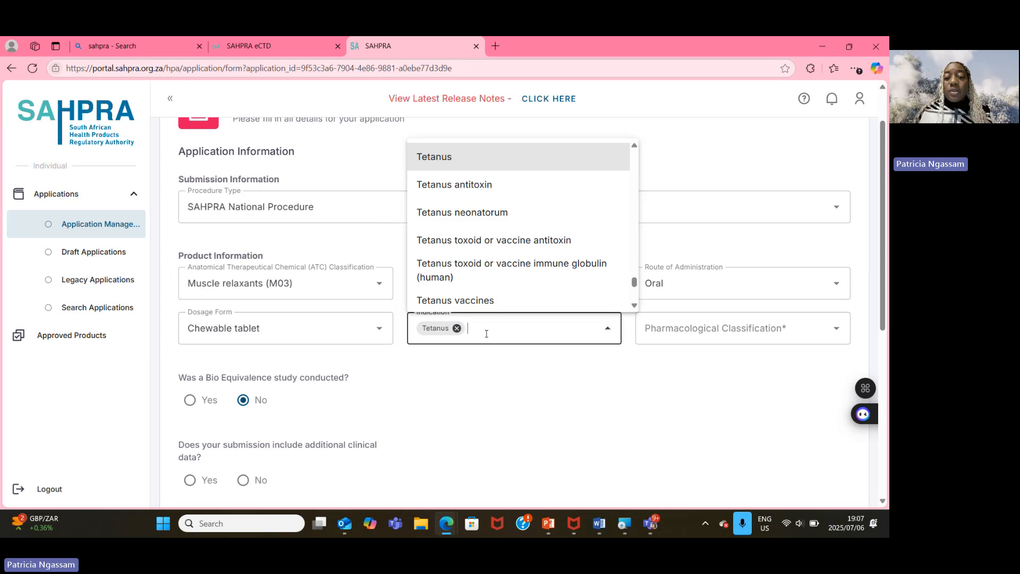
{"action": "left_click", "coordinate": [495, 391]}
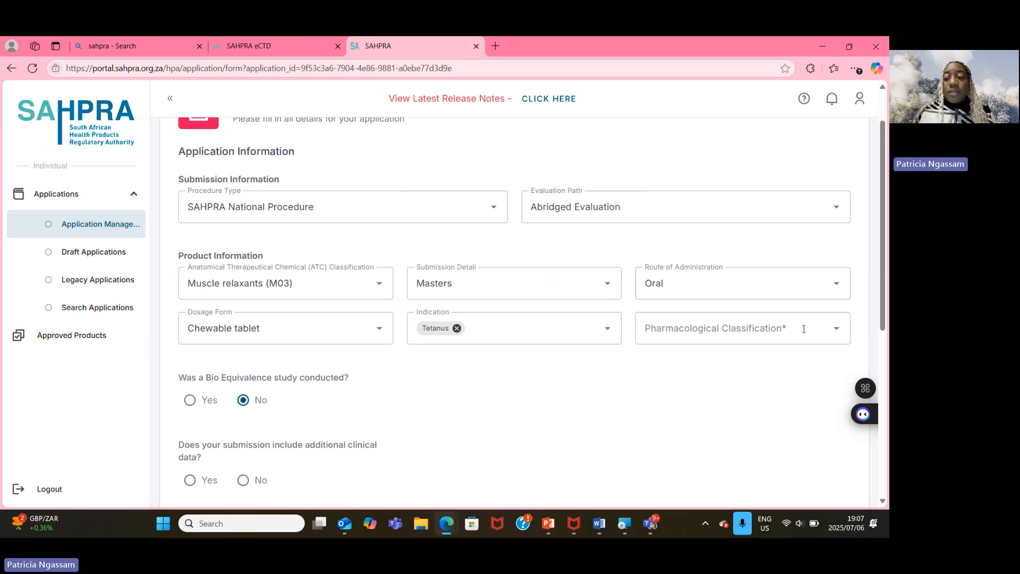
- Set the product's pharmacological classification to 2.2 - Sedatives, hypnotics
{"action": "left_click", "coordinate": [833, 333]}
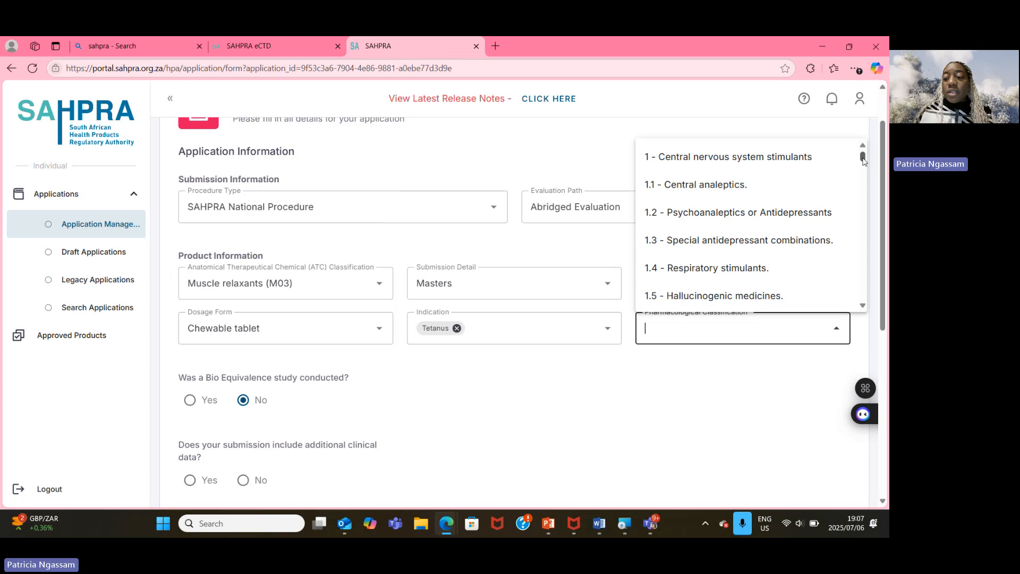
{"action": "left_click_drag", "start_coordinate": [863, 161], "coordinate": [857, 214]}
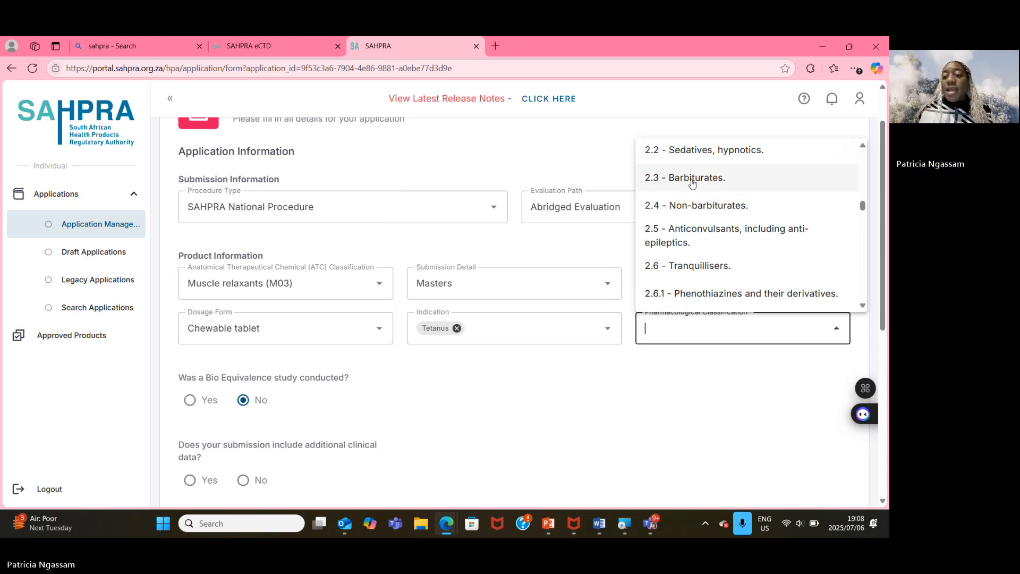
{"action": "left_click", "coordinate": [687, 152]}
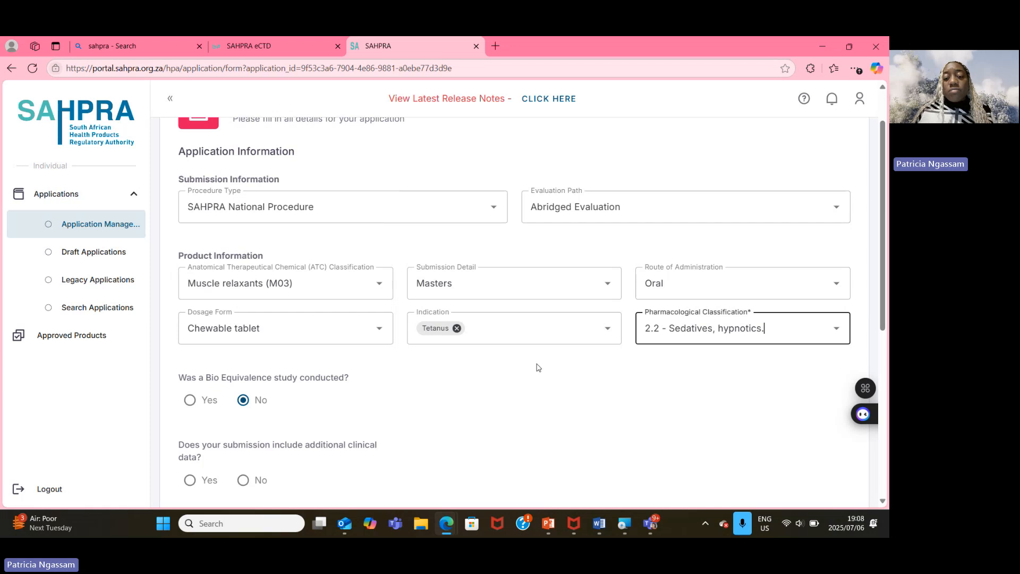
{"action": "left_click", "coordinate": [514, 385]}
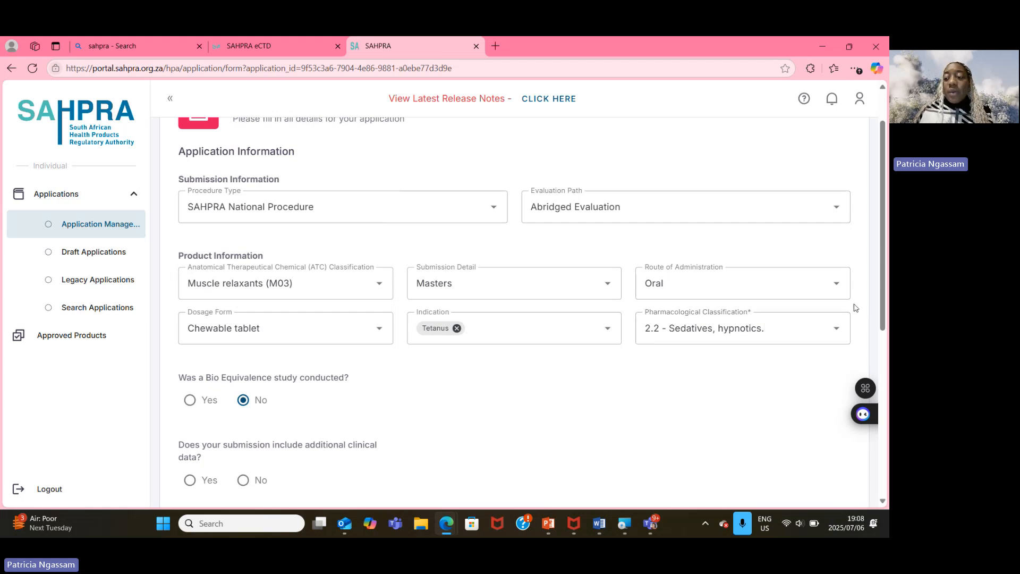
- Answer Yes to the Bio Equivalence study question to view its study information fields, and set the answer back to No
{"action": "left_click_drag", "start_coordinate": [883, 303], "coordinate": [887, 412]}
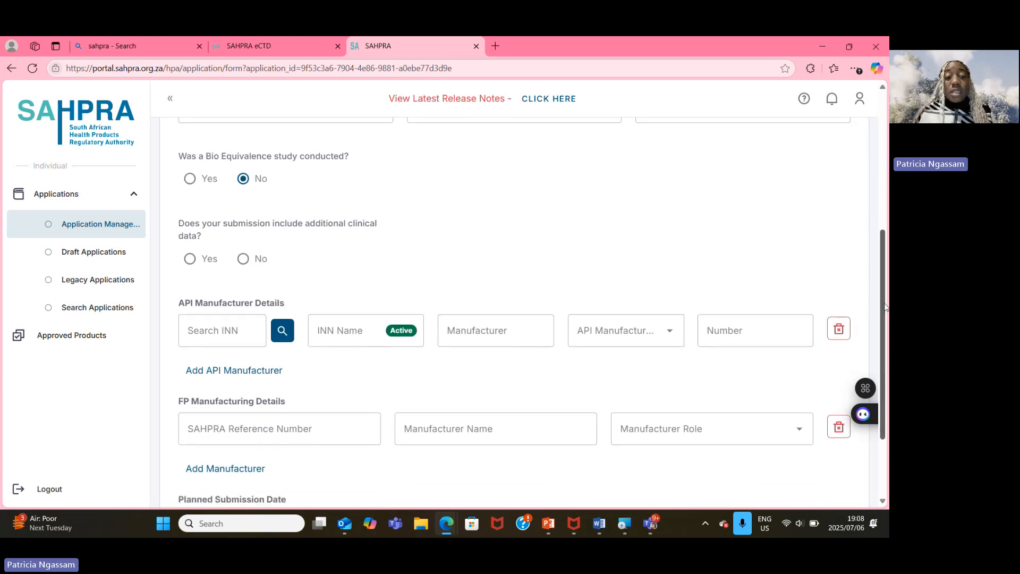
{"action": "left_click_drag", "start_coordinate": [884, 300], "coordinate": [885, 194]}
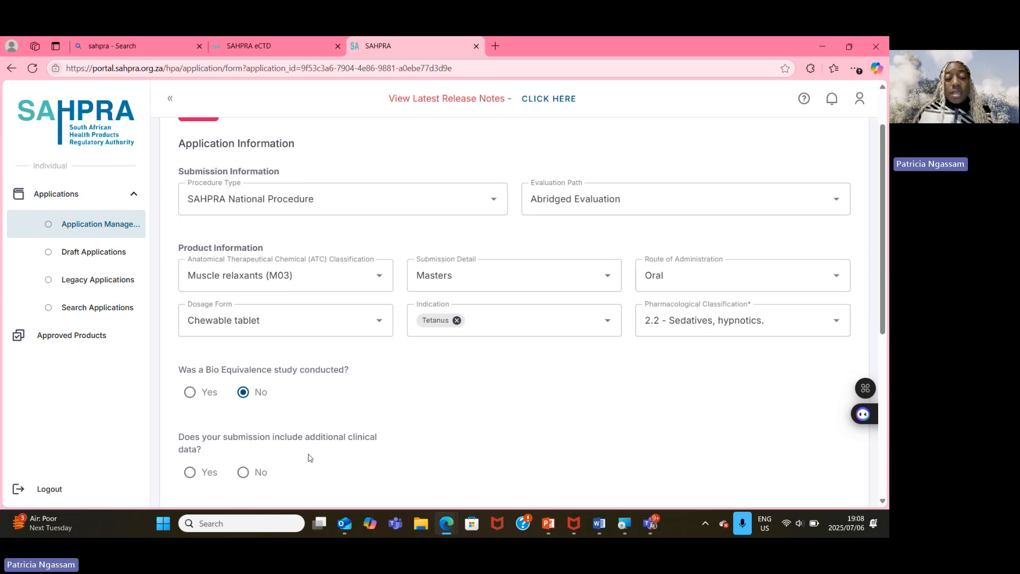
{"action": "left_click", "coordinate": [187, 396]}
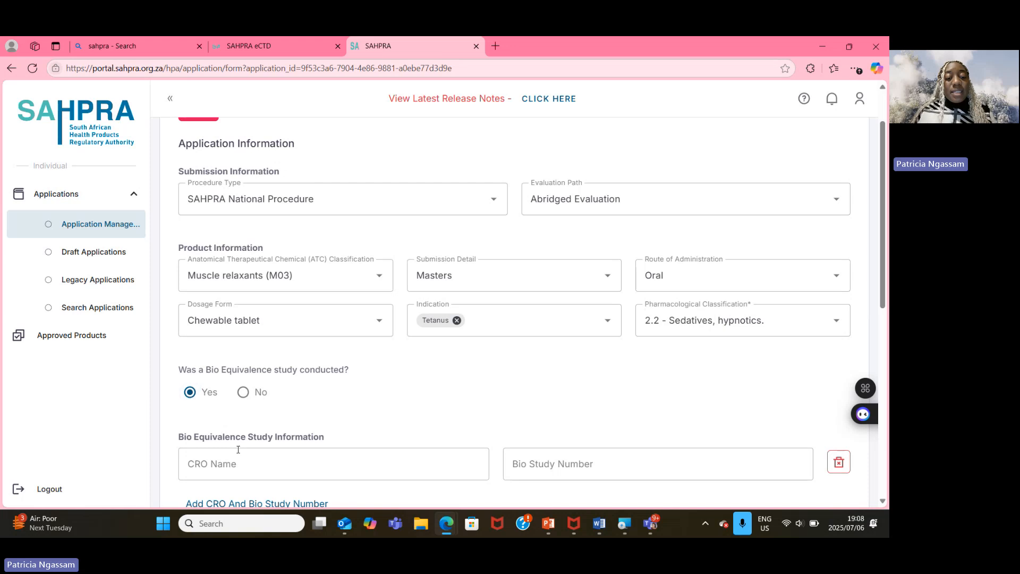
{"action": "left_click_drag", "start_coordinate": [886, 272], "coordinate": [887, 359]}
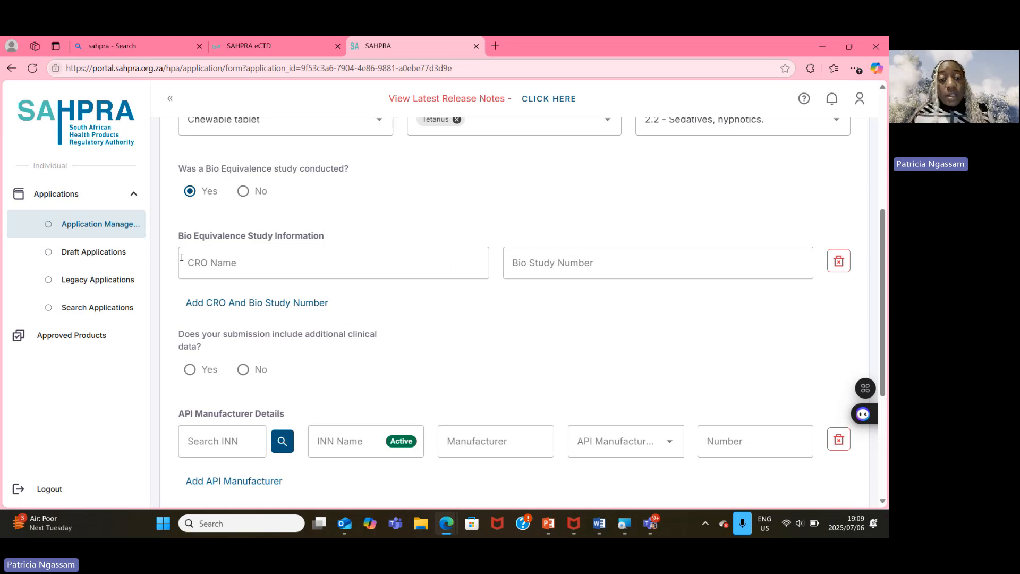
{"action": "left_click", "coordinate": [242, 193]}
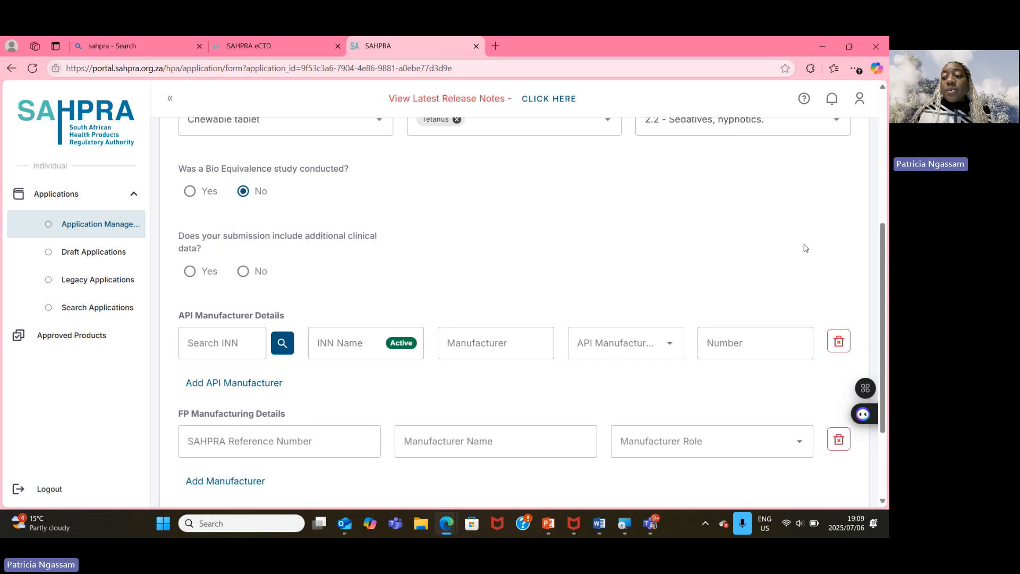
- Answer Yes to whether the submission includes additional clinical data
{"action": "left_click_drag", "start_coordinate": [884, 261], "coordinate": [888, 214]}
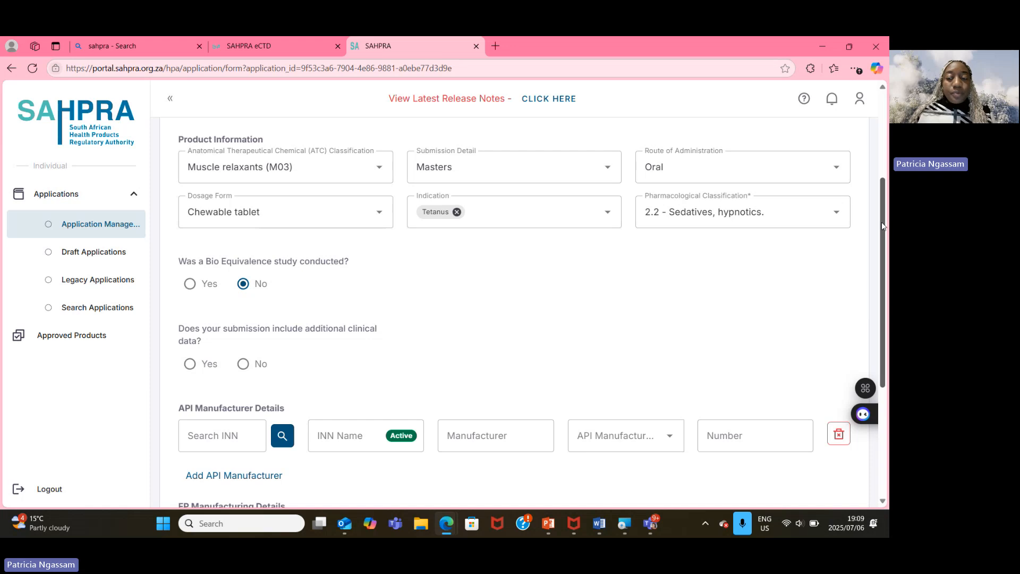
{"action": "left_click_drag", "start_coordinate": [882, 225], "coordinate": [888, 287]}
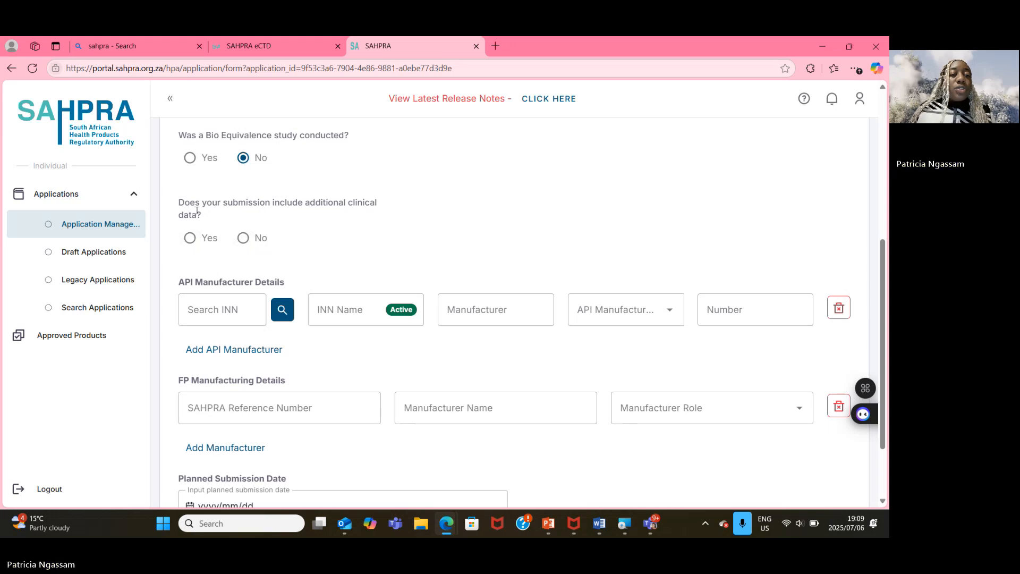
{"action": "left_click", "coordinate": [191, 241]}
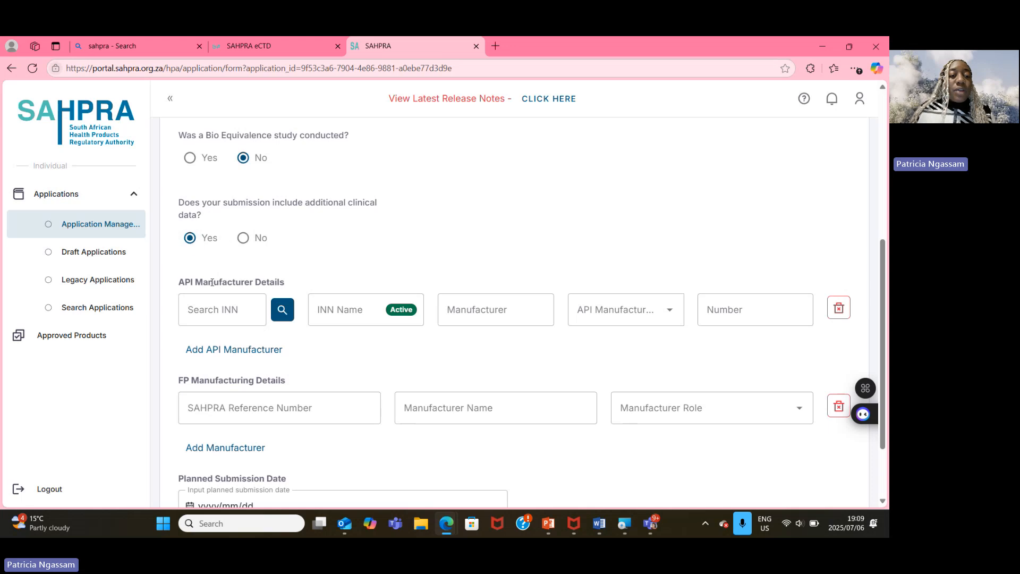
{"action": "left_click", "coordinate": [243, 240]}
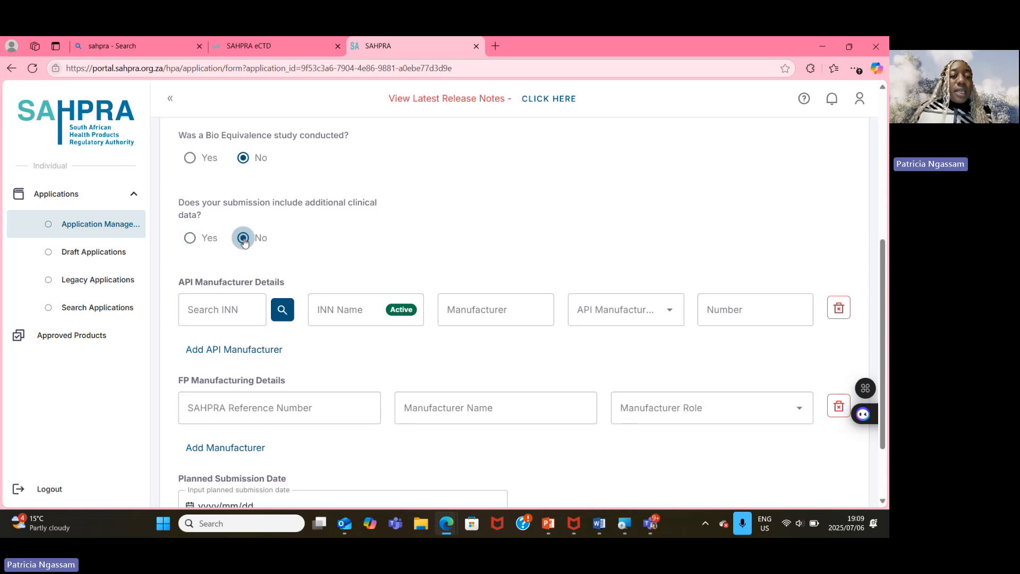
{"action": "left_click", "coordinate": [190, 240]}
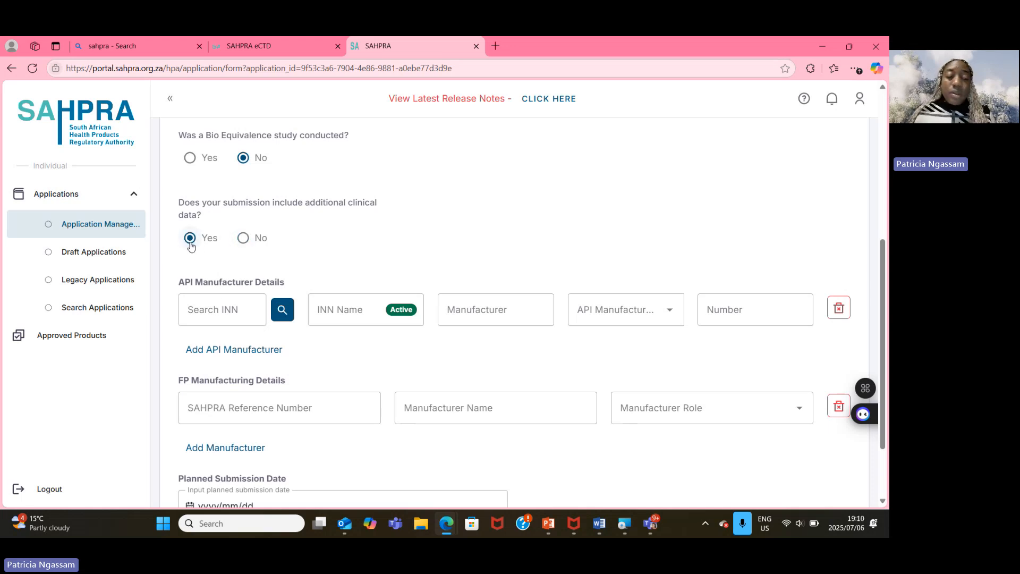
- Search the API manufacturer INN for allopuri and select the Allopurinol CEP entry from Kraemer & Martin Pharma Handels GmbH Krefeld DE
{"action": "left_click", "coordinate": [219, 319]}
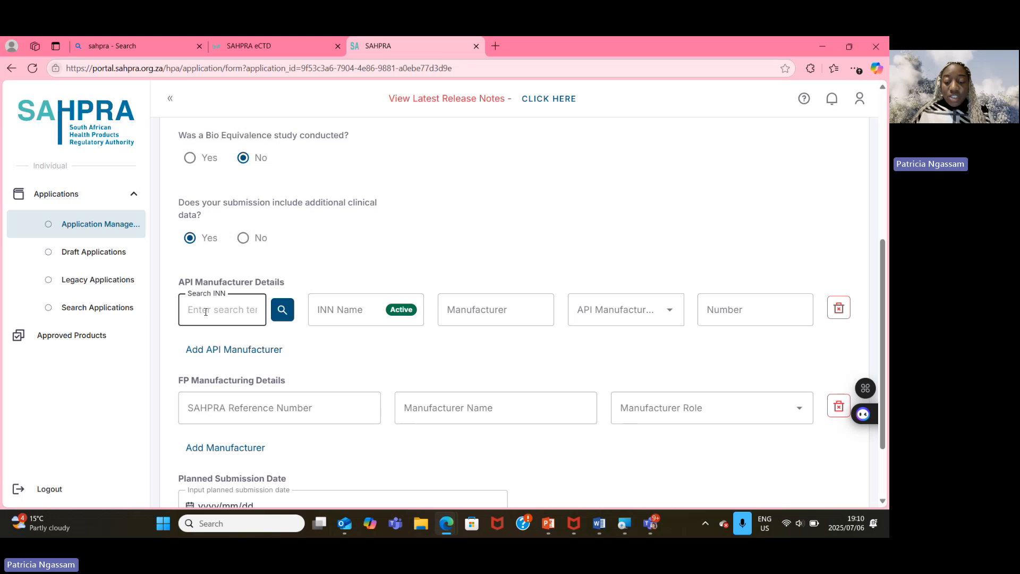
{"action": "type", "text": "all"}
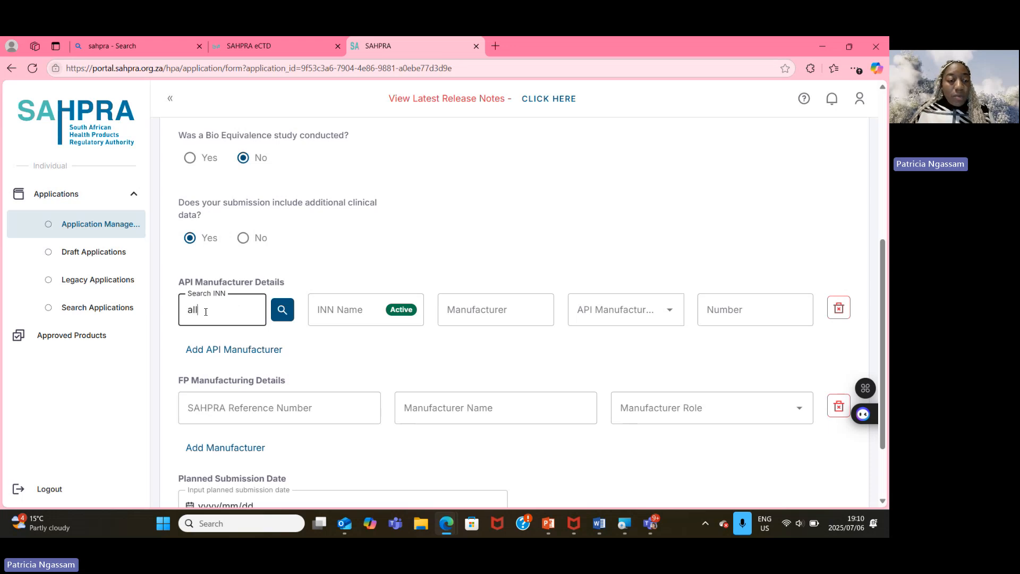
{"action": "type", "text": "o"}
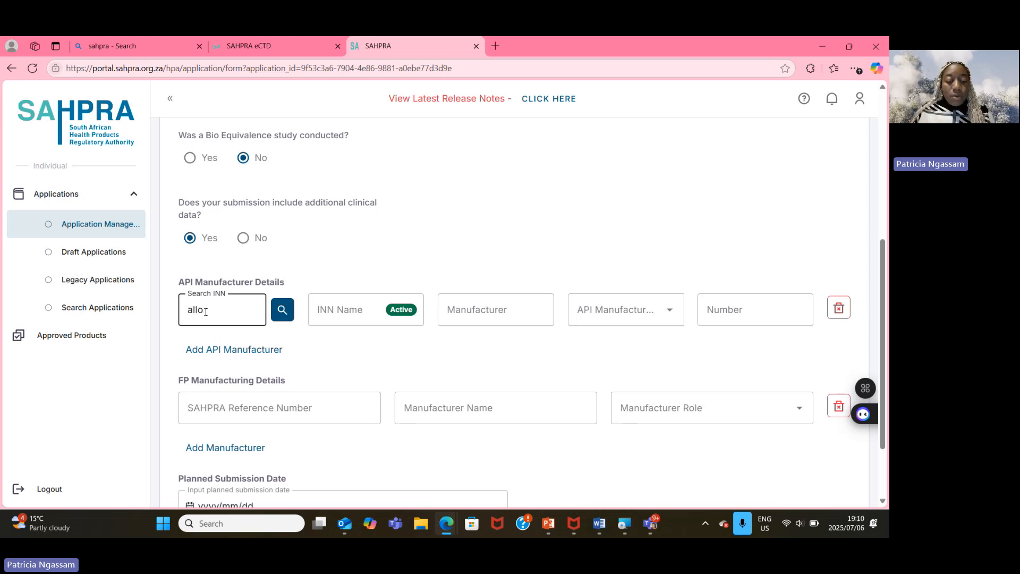
{"action": "type", "text": "puri"}
{"action": "key", "text": "Return"}
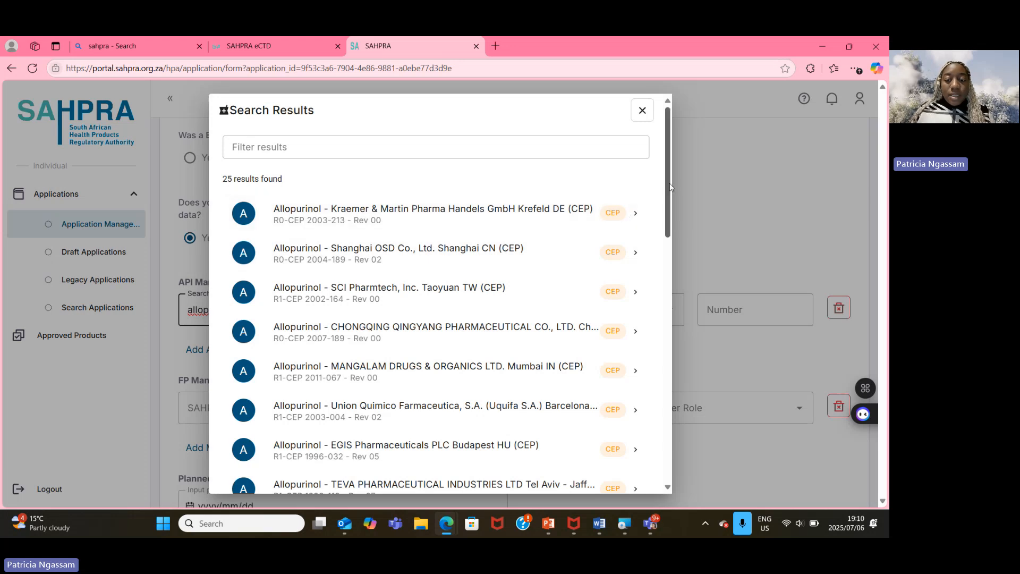
{"action": "left_click_drag", "start_coordinate": [669, 182], "coordinate": [671, 474]}
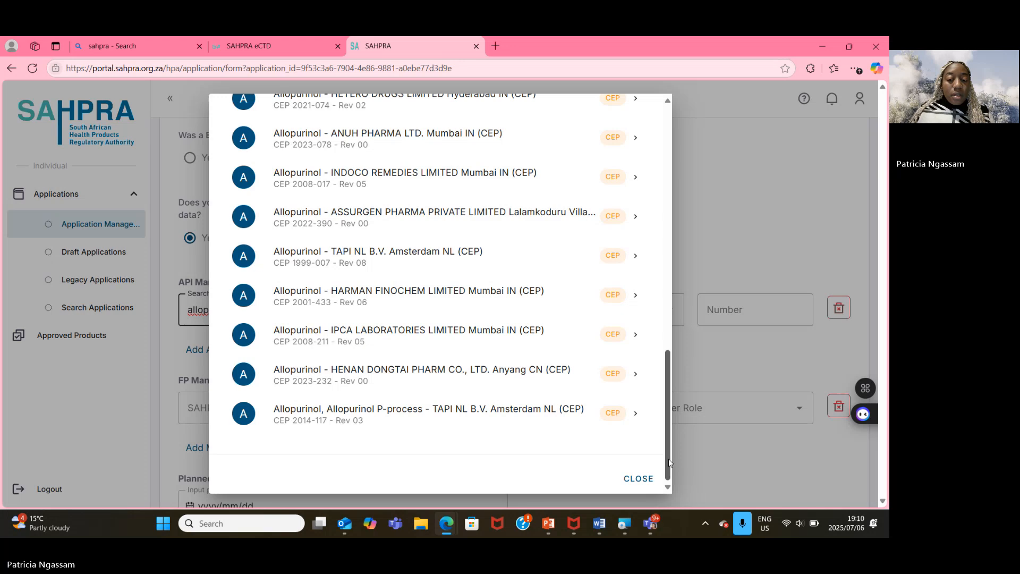
{"action": "scroll", "coordinate": [662, 425], "scroll_direction": "up", "scroll_amount": 3}
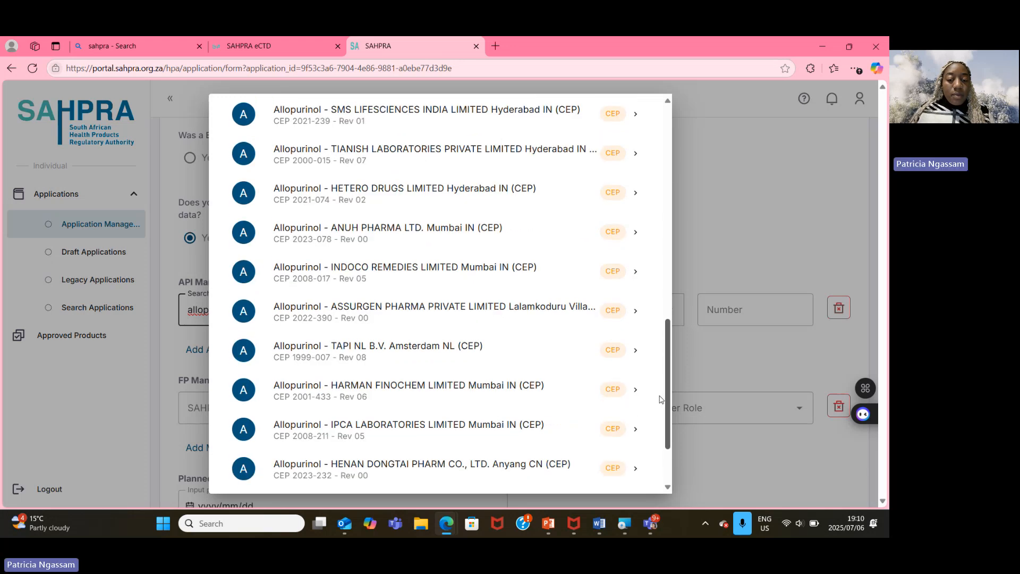
{"action": "scroll", "coordinate": [659, 393], "scroll_direction": "up", "scroll_amount": 6}
{"action": "scroll", "coordinate": [651, 341], "scroll_direction": "up", "scroll_amount": 10}
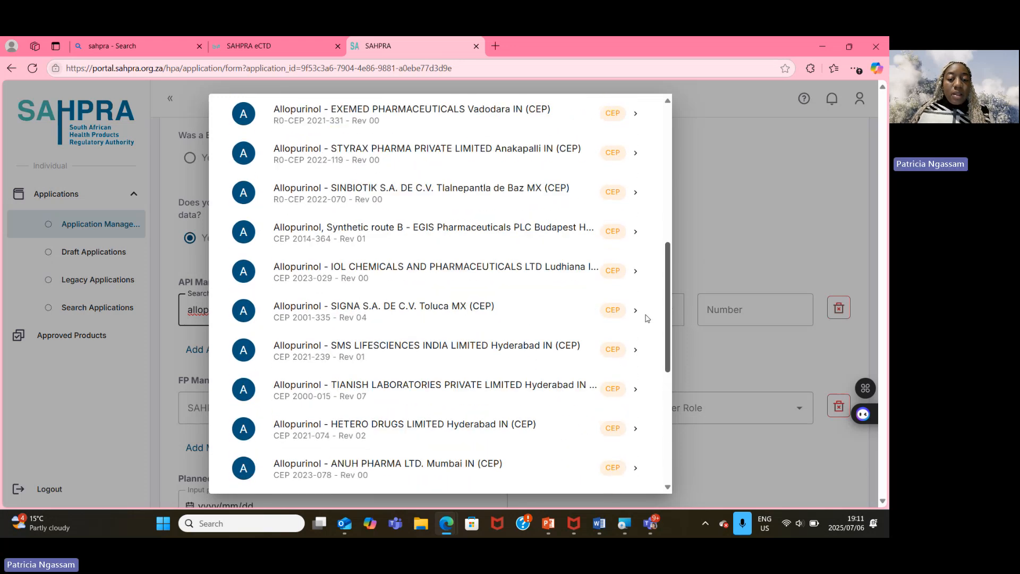
{"action": "scroll", "coordinate": [652, 238], "scroll_direction": "up", "scroll_amount": 4}
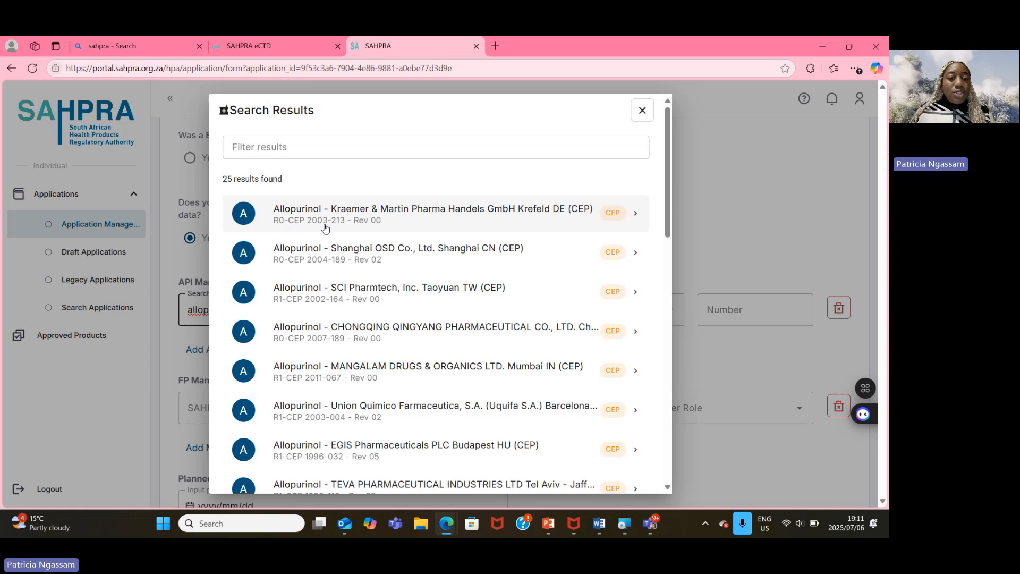
{"action": "left_click", "coordinate": [383, 225]}
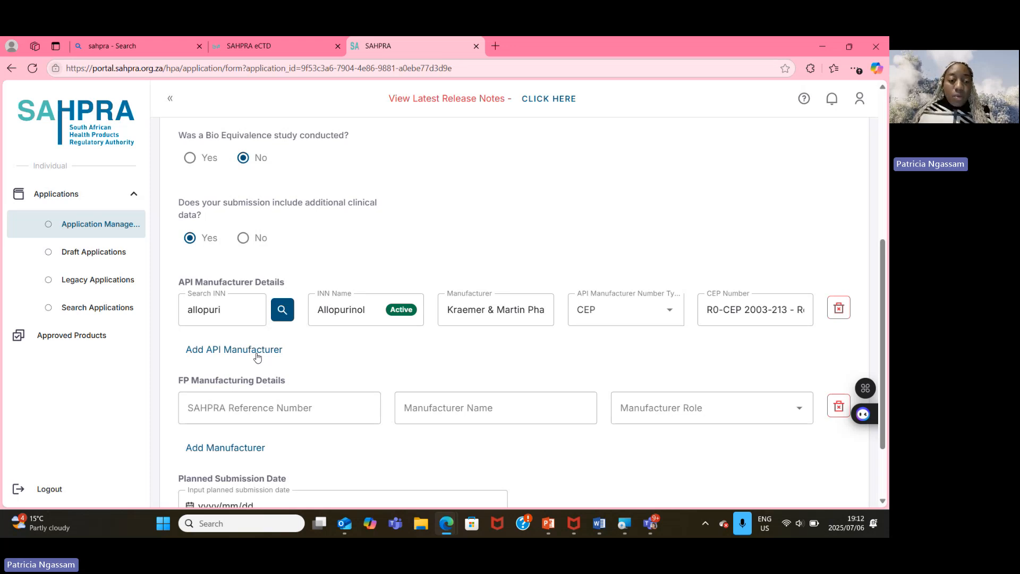
- Fill in the FP manufacturing details with SAHPRA reference number 000001, manufacturer name Pharmers and manufacturer role FPRC
{"action": "left_click", "coordinate": [261, 413]}
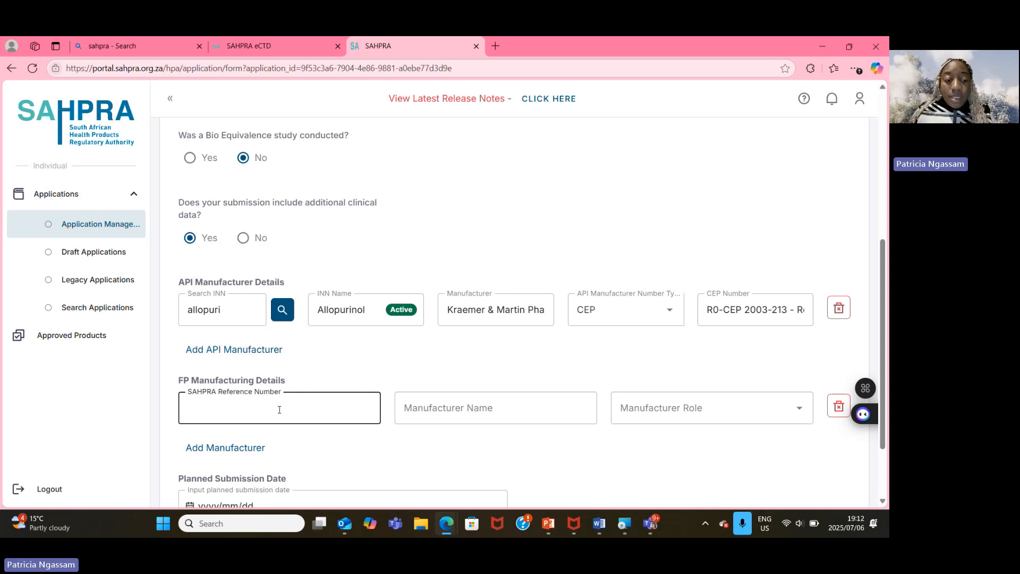
{"action": "type", "text": "000001"}
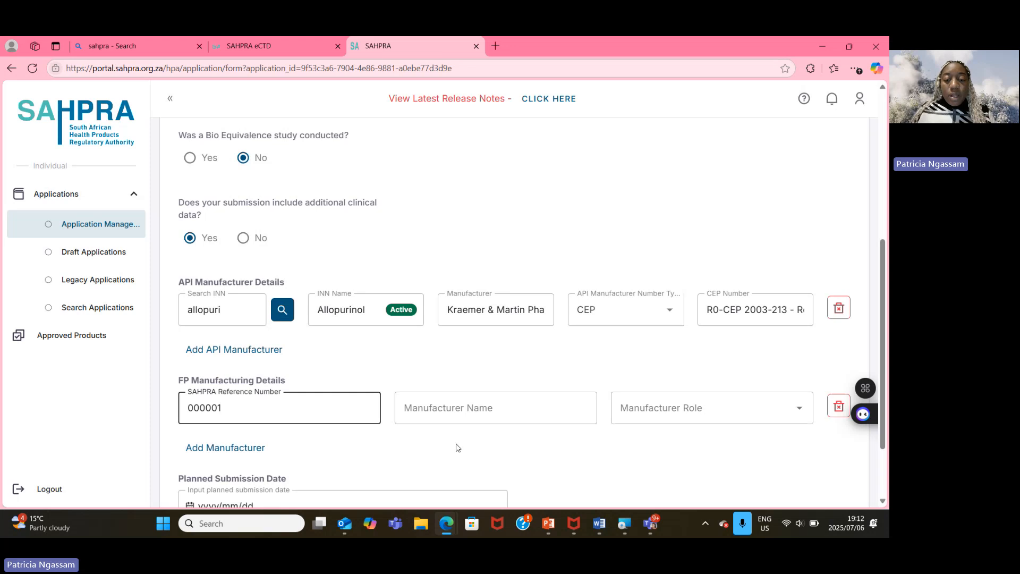
{"action": "left_click", "coordinate": [446, 415]}
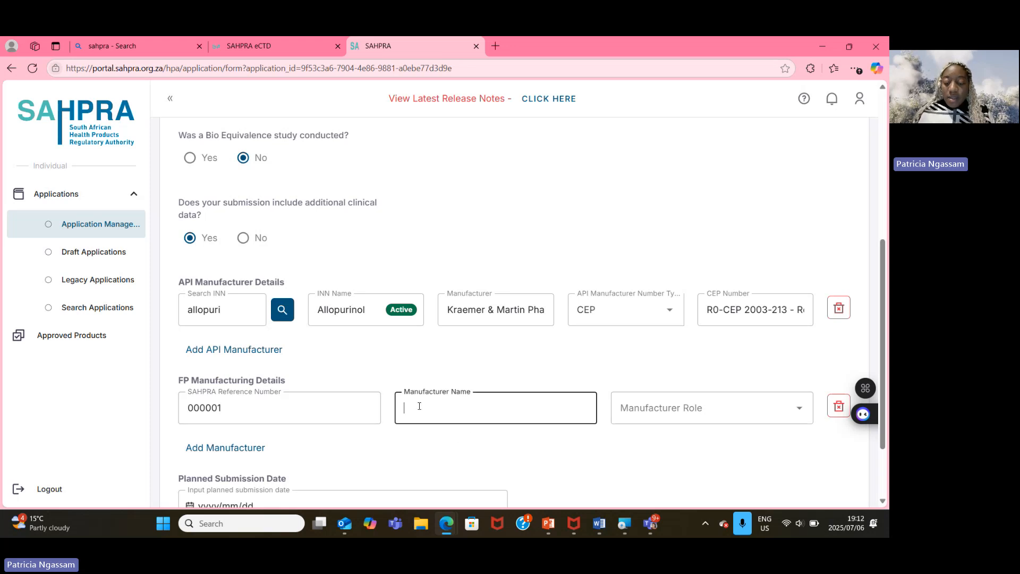
{"action": "type", "text": "Pharmers"}
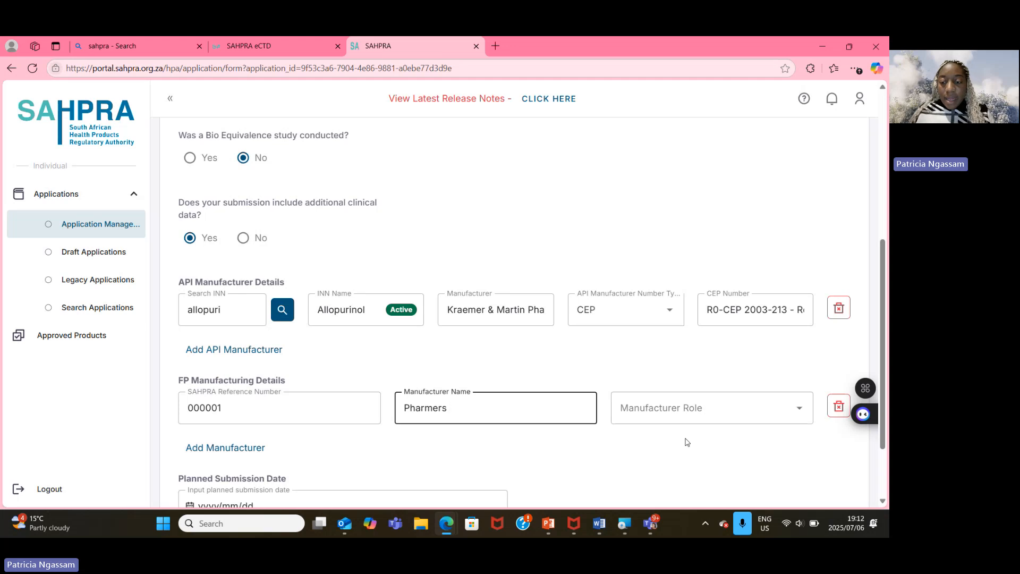
{"action": "left_click", "coordinate": [664, 412]}
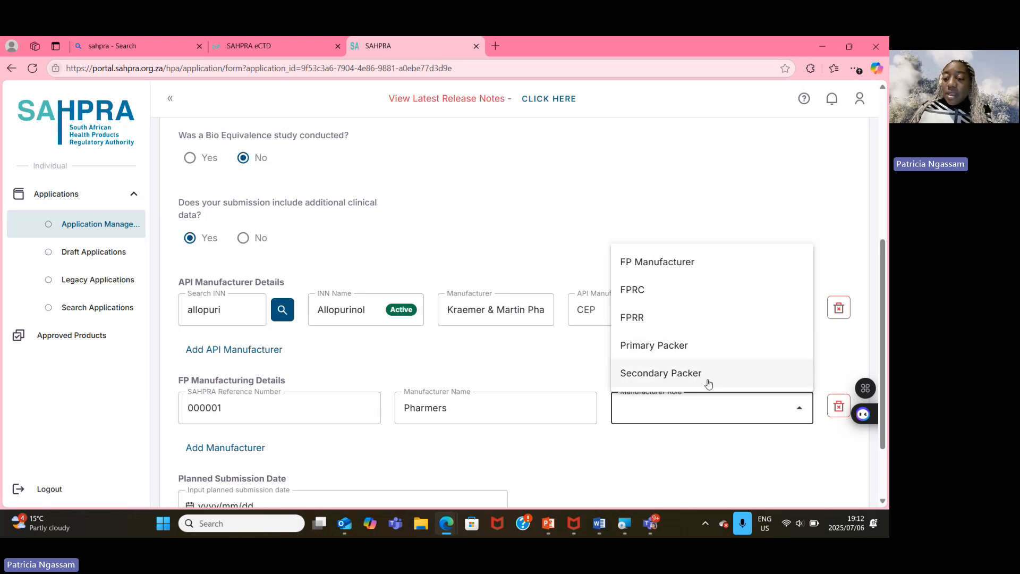
{"action": "left_click", "coordinate": [634, 291]}
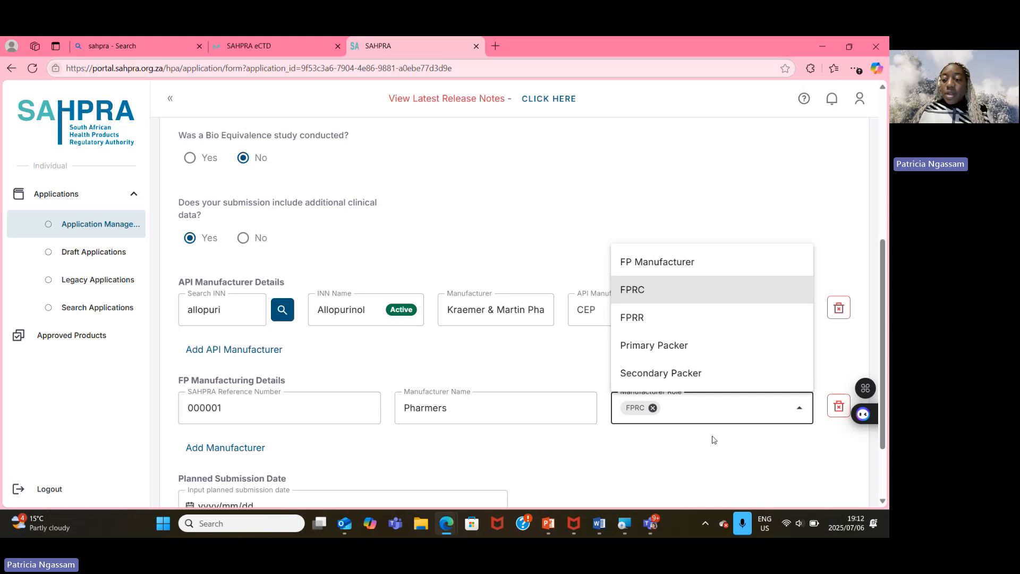
{"action": "left_click", "coordinate": [730, 473]}
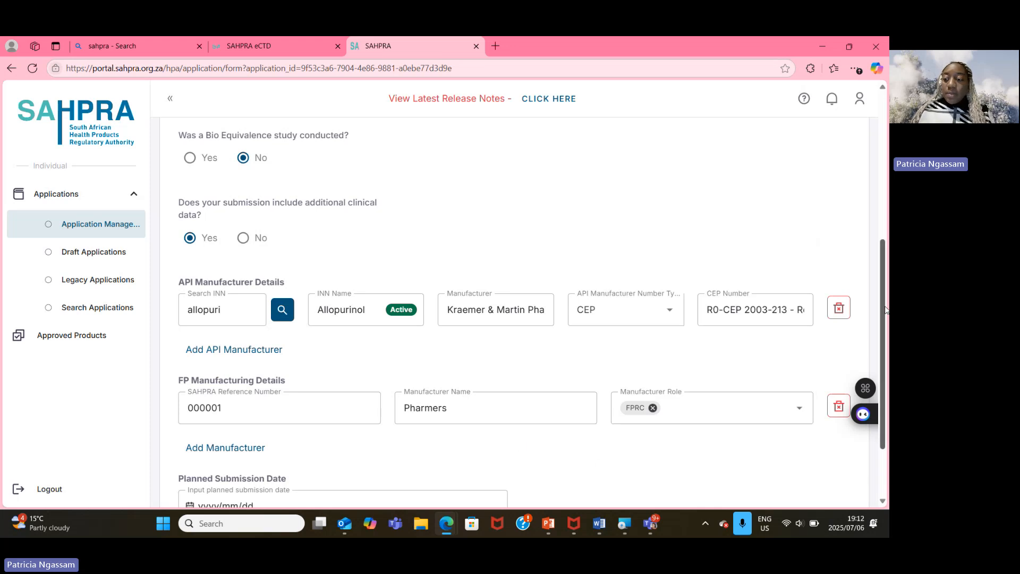
- Set the planned submission date to 2025/08/01 and continue to the application's Strengths page
{"action": "scroll", "coordinate": [514, 314], "scroll_direction": "down", "scroll_amount": 2}
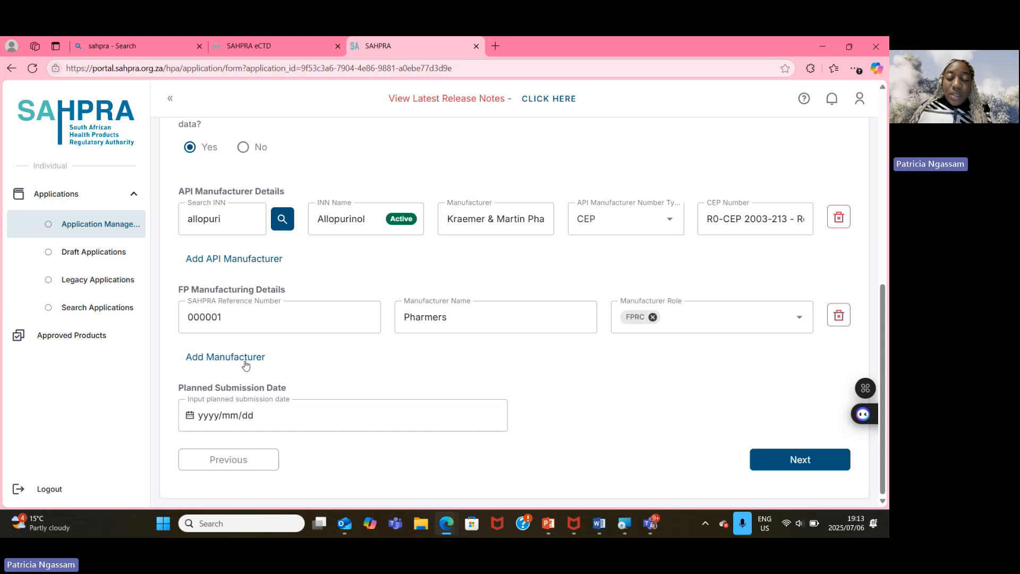
{"action": "left_click", "coordinate": [254, 417]}
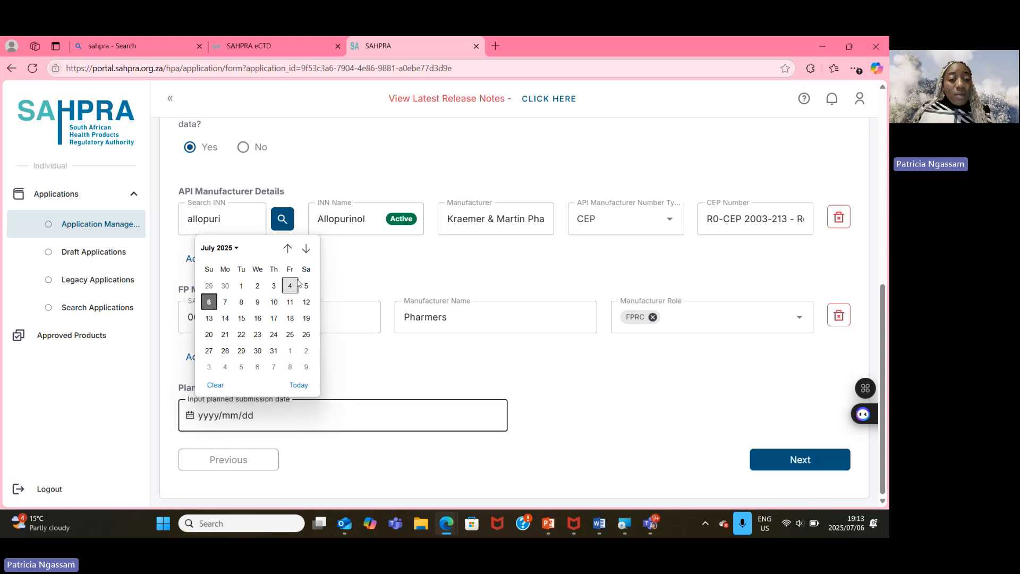
{"action": "left_click", "coordinate": [306, 248]}
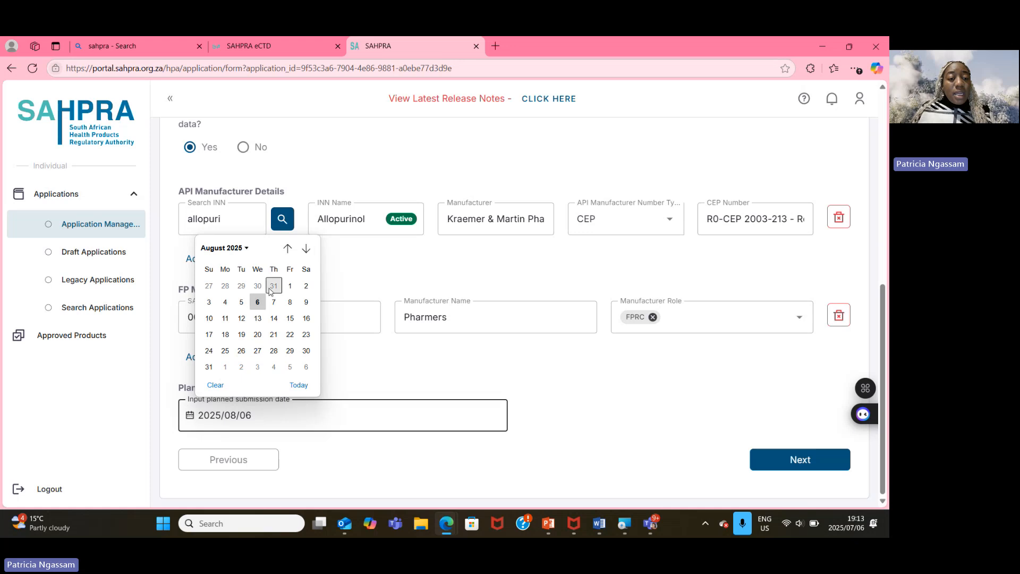
{"action": "left_click", "coordinate": [291, 288]}
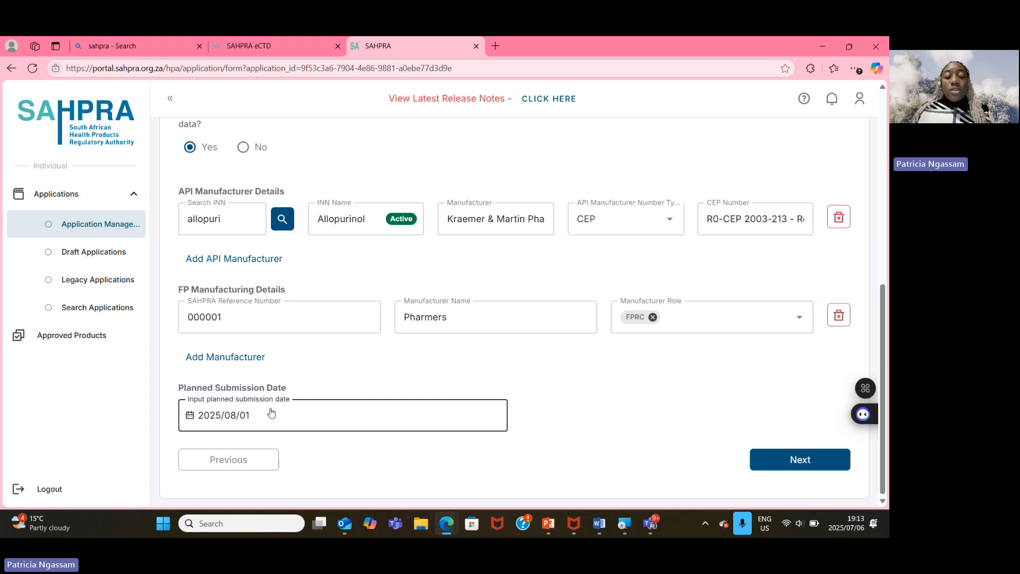
{"action": "left_click", "coordinate": [810, 459]}
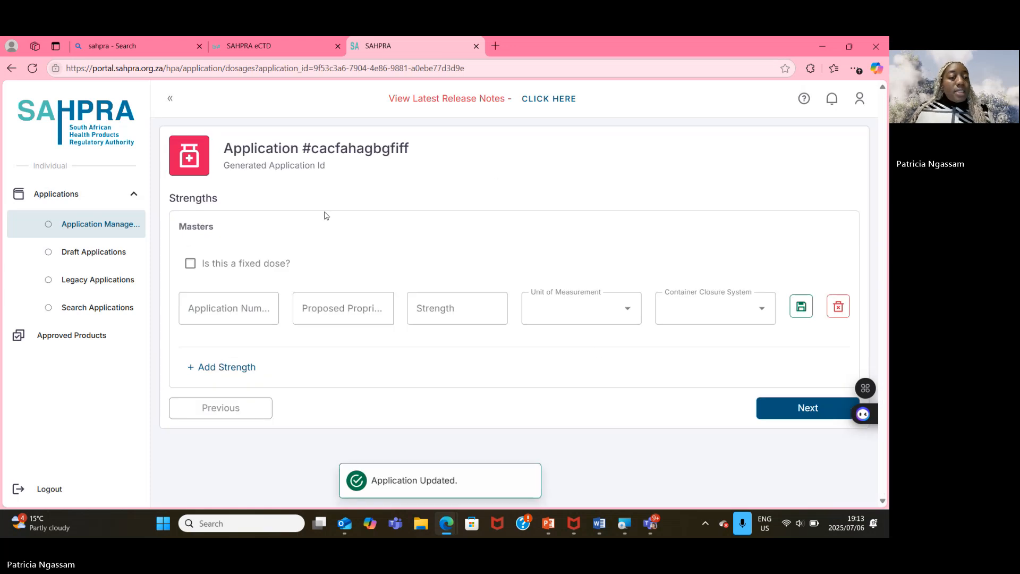
{"action": "left_click", "coordinate": [190, 264]}
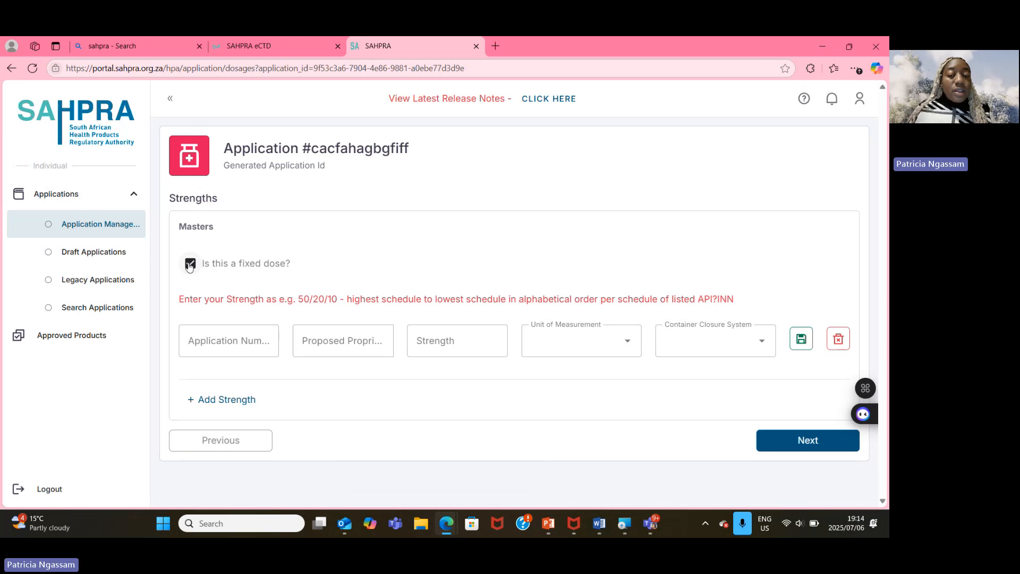
{"action": "left_click", "coordinate": [191, 264]}
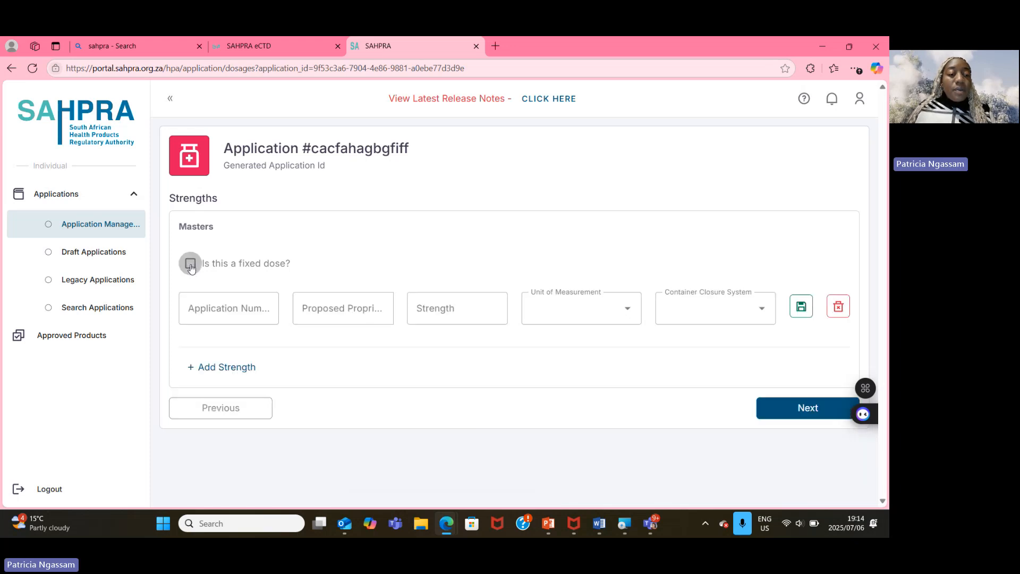
{"action": "left_click", "coordinate": [234, 311]}
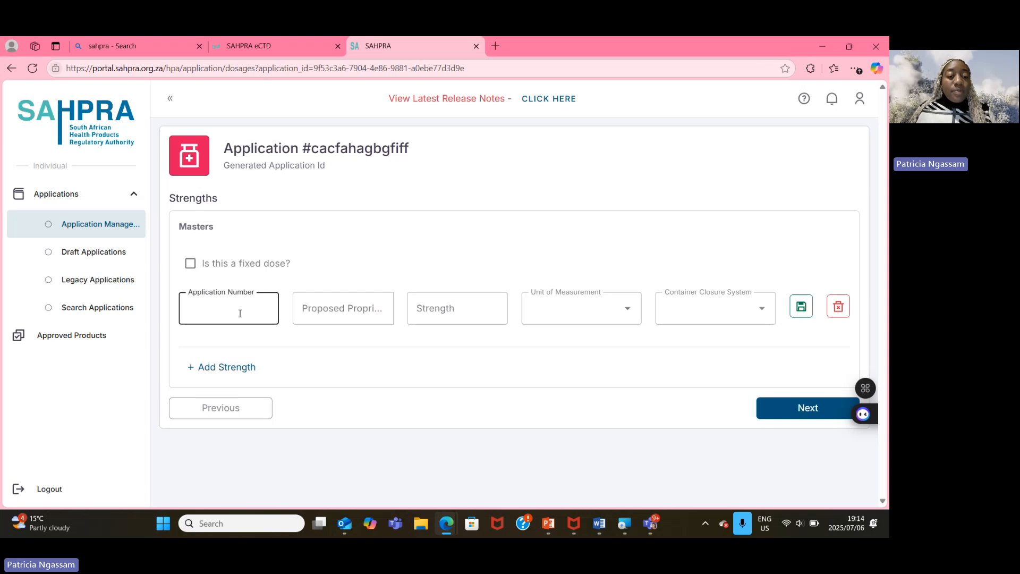
- Enter allopharmer as the proposed proprietary name in the Masters strength row
{"action": "left_click", "coordinate": [317, 317]}
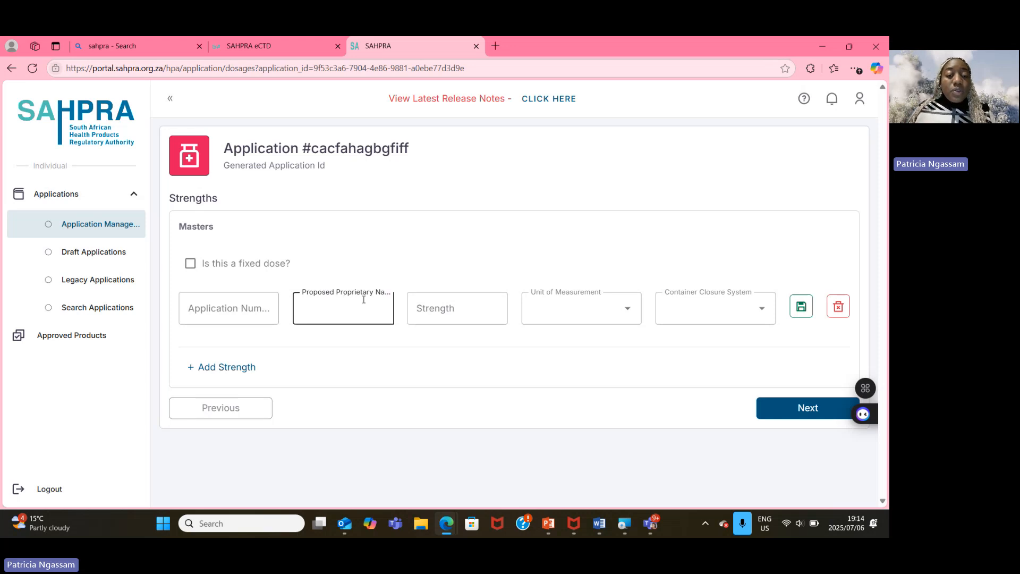
{"action": "type", "text": "5"}
{"action": "key", "text": "BackSpace"}
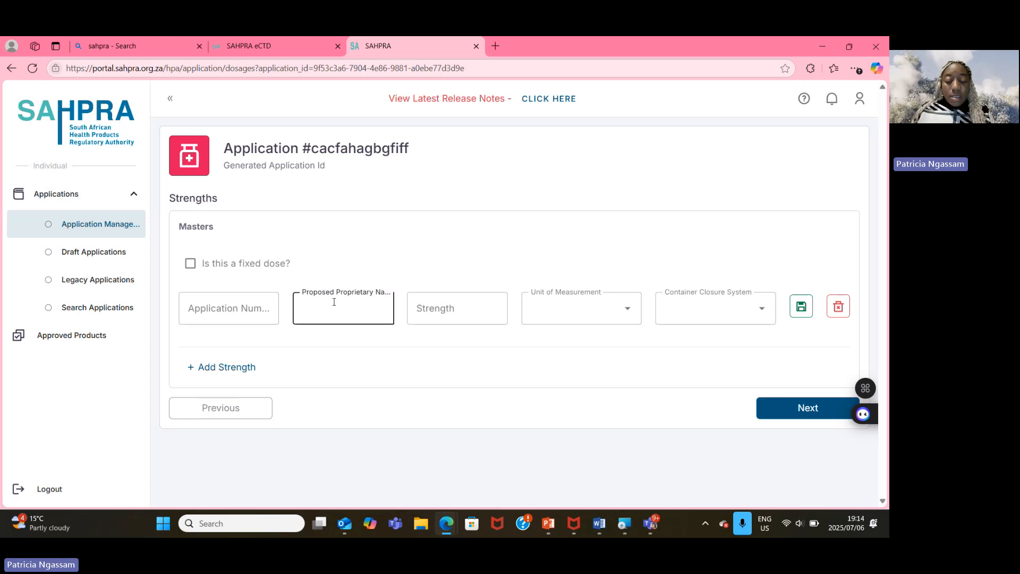
{"action": "type", "text": "allopharmer"}
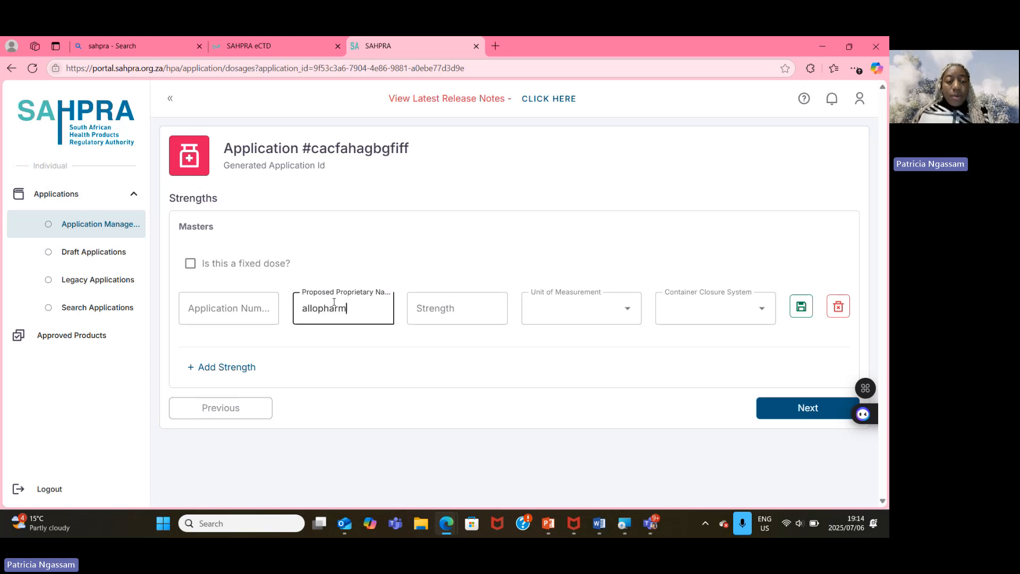
- Set the strength of the allopharmer row to 100 with mg as the unit of measurement
{"action": "left_click", "coordinate": [438, 310]}
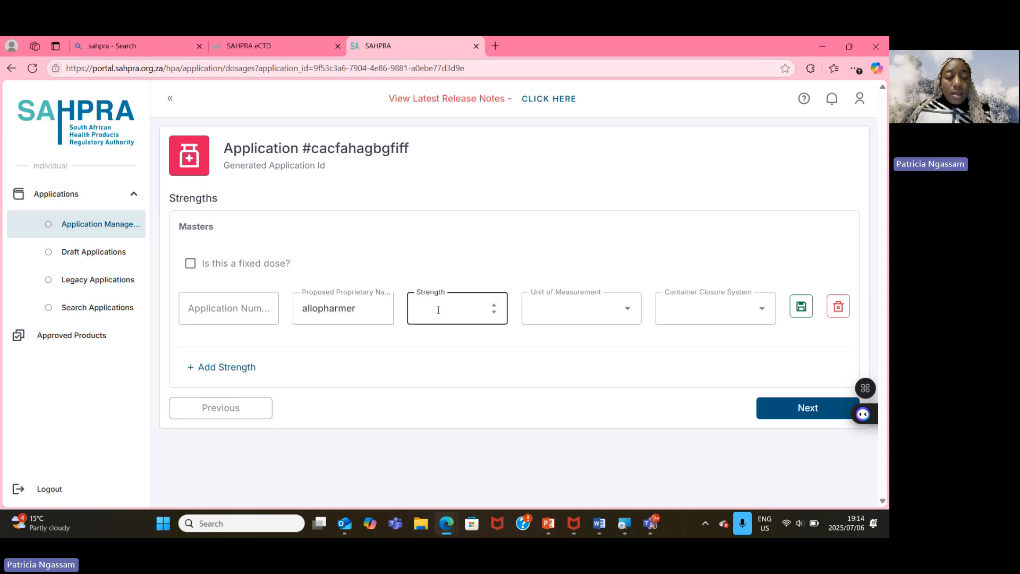
{"action": "type", "text": "100"}
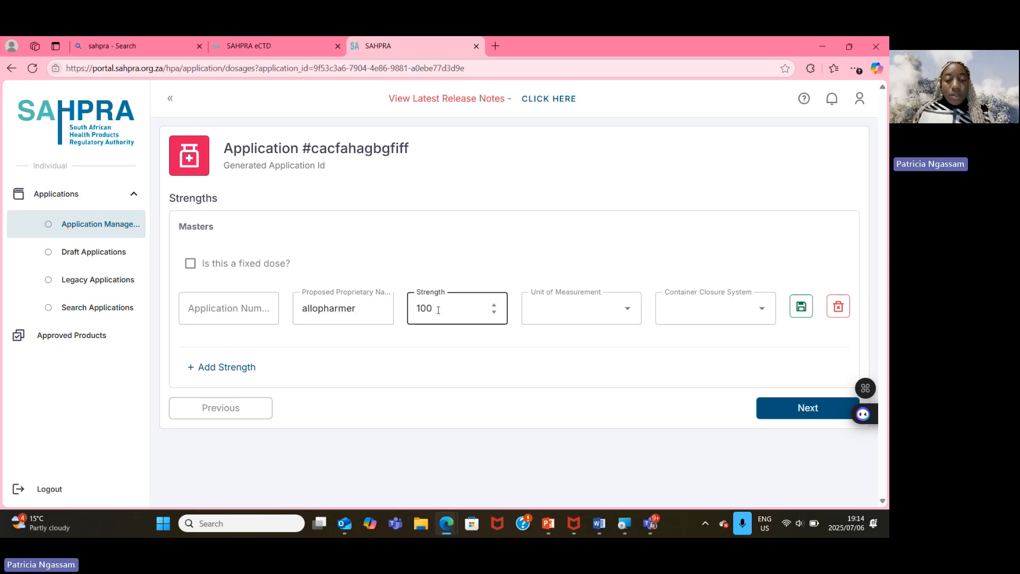
{"action": "left_click", "coordinate": [588, 316]}
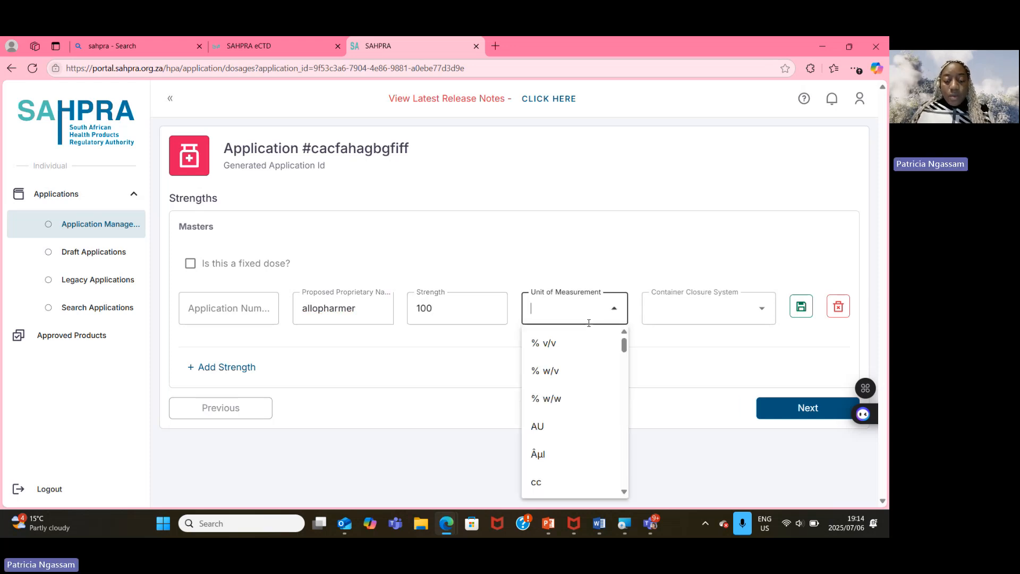
{"action": "type", "text": "mg"}
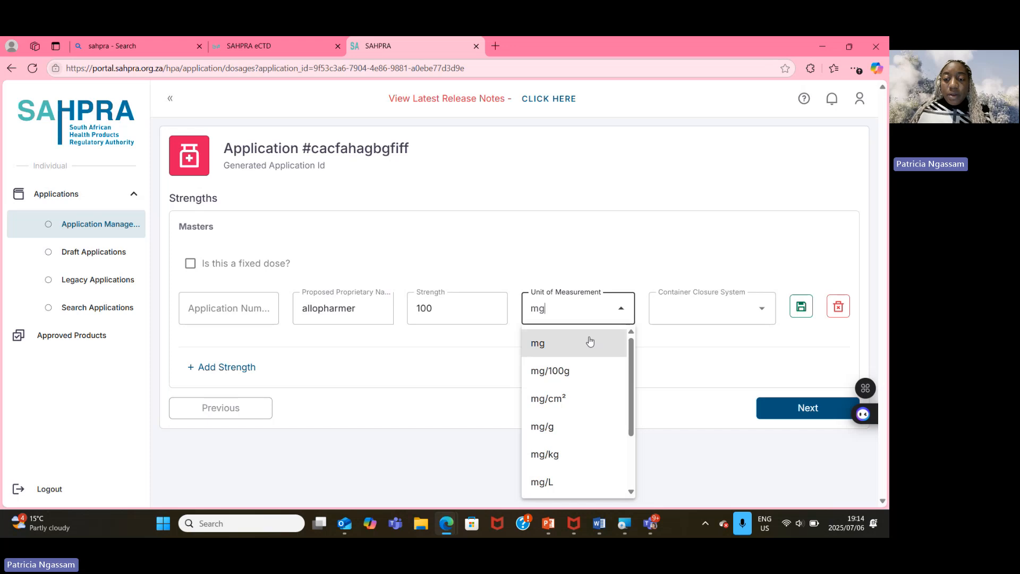
{"action": "left_click", "coordinate": [587, 343]}
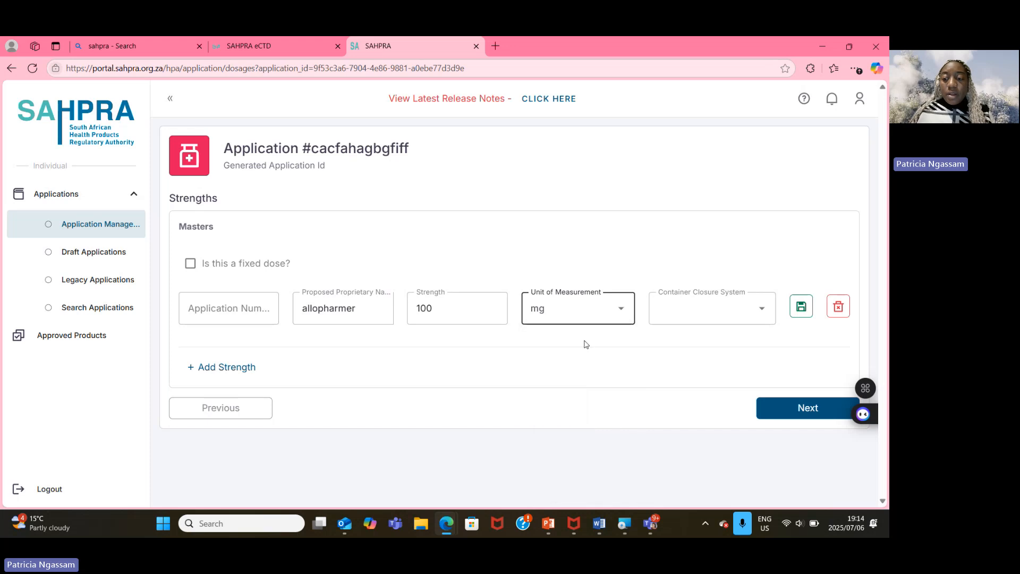
- Choose Blister Packs as the container closure system for the allopharmer strength row
{"action": "left_click", "coordinate": [762, 314]}
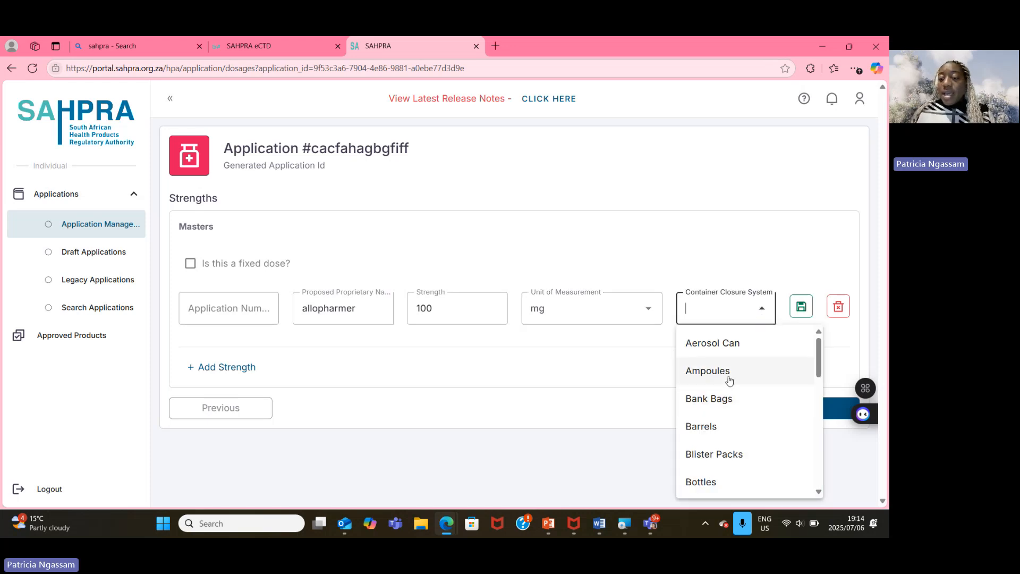
{"action": "mouse_move", "coordinate": [823, 369]}
{"action": "left_mouse_down"}
{"action": "mouse_move", "coordinate": [821, 526]}
{"action": "mouse_move", "coordinate": [822, 441]}
{"action": "mouse_move", "coordinate": [839, 365]}
{"action": "mouse_move", "coordinate": [818, 417]}
{"action": "mouse_move", "coordinate": [817, 375]}
{"action": "left_mouse_up"}
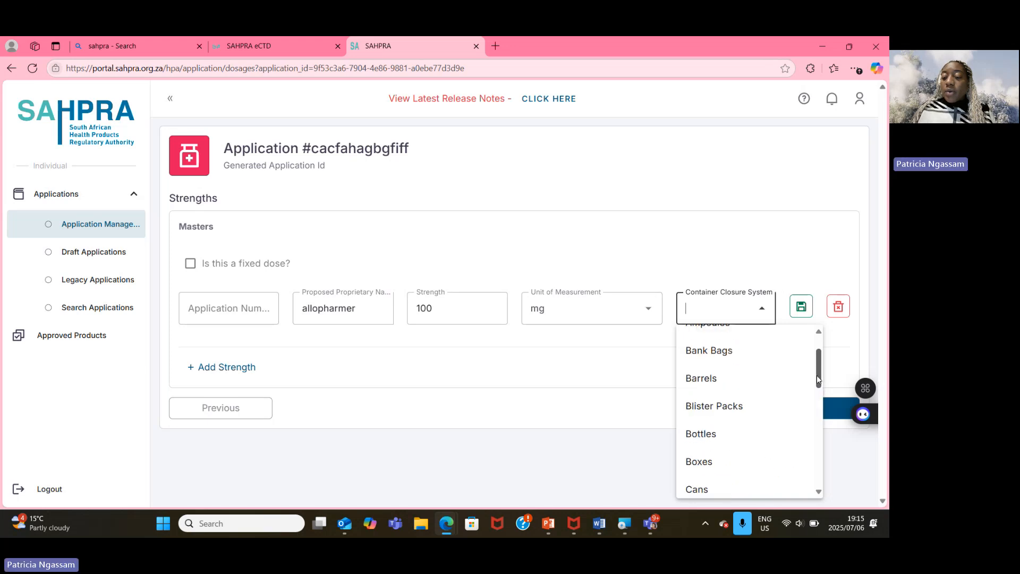
{"action": "left_click", "coordinate": [735, 408]}
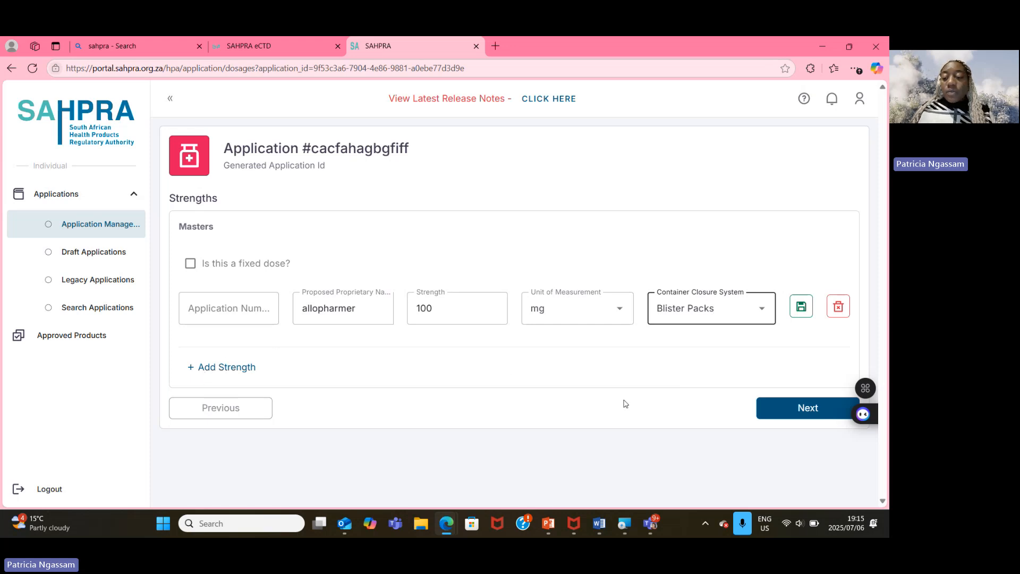
- Submit the completed Strengths page and continue to the application's submission overview
{"action": "left_click", "coordinate": [802, 409]}
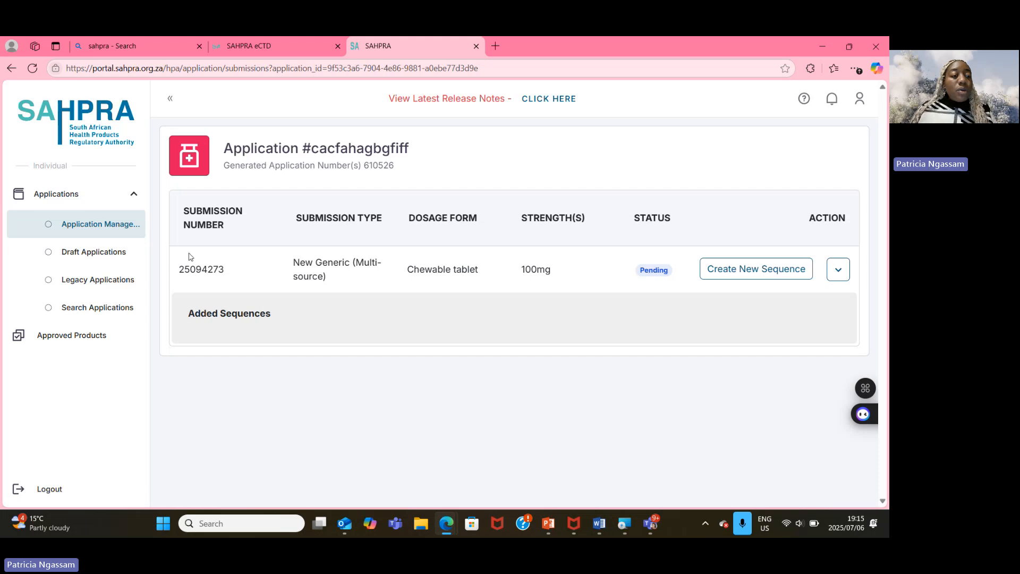
- Browse the draft applications list and open the older draft health product application, created at 11:28:10, for viewing
{"action": "left_click", "coordinate": [104, 254]}
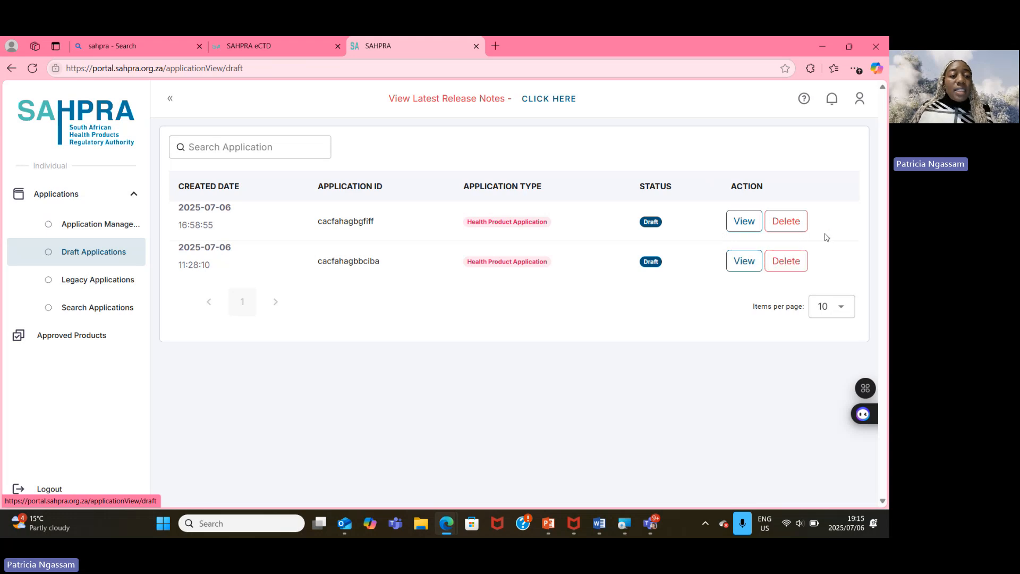
{"action": "left_click", "coordinate": [83, 284]}
{"action": "left_click", "coordinate": [85, 251]}
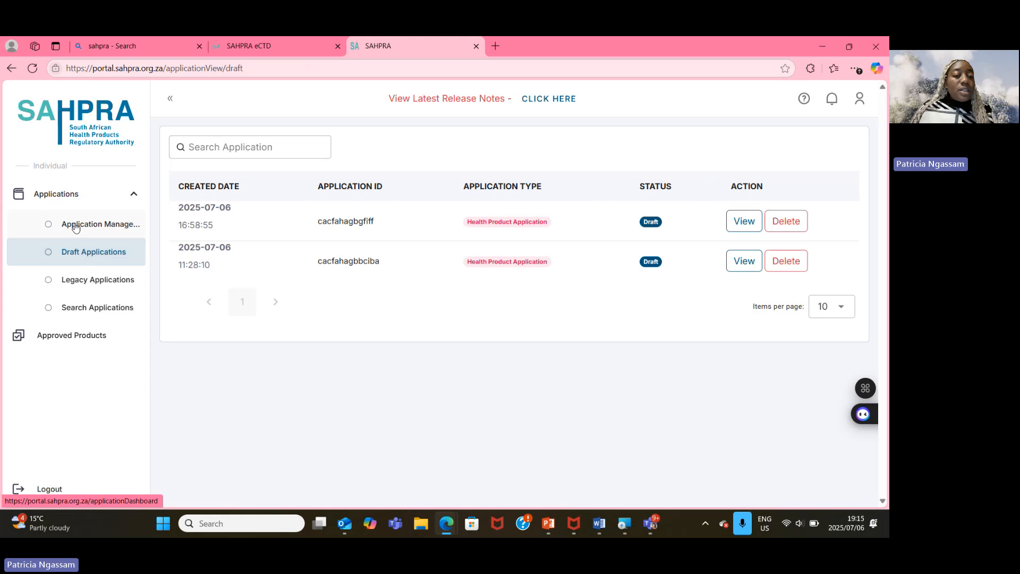
{"action": "left_click", "coordinate": [76, 229]}
{"action": "left_click", "coordinate": [79, 253]}
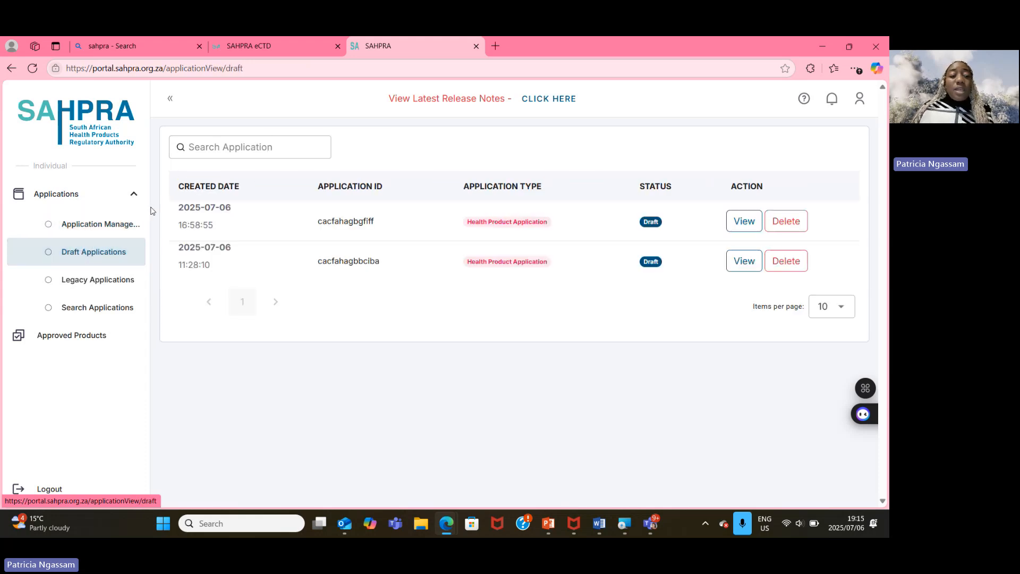
{"action": "left_click", "coordinate": [749, 265]}
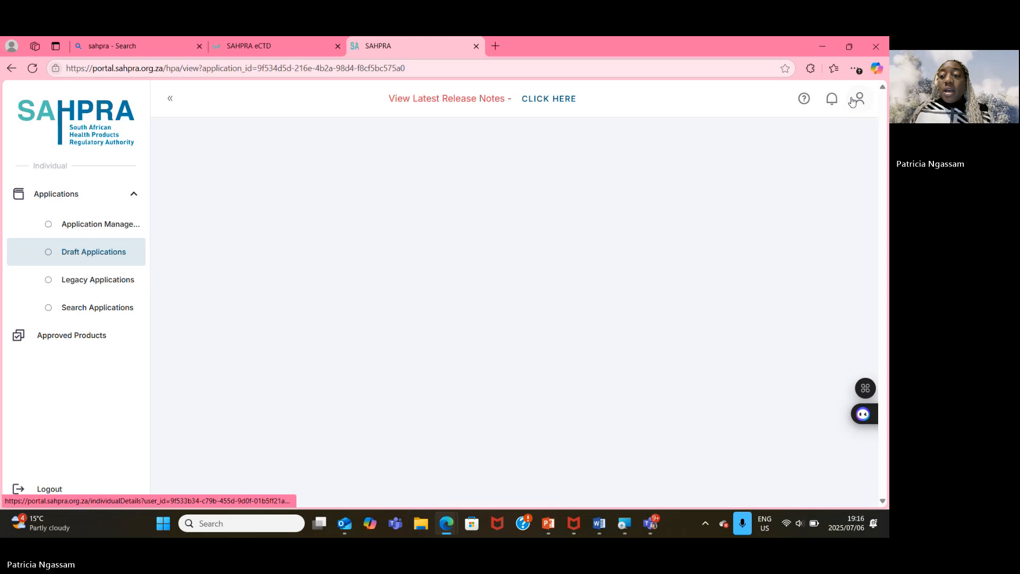
{"action": "left_click", "coordinate": [94, 200]}
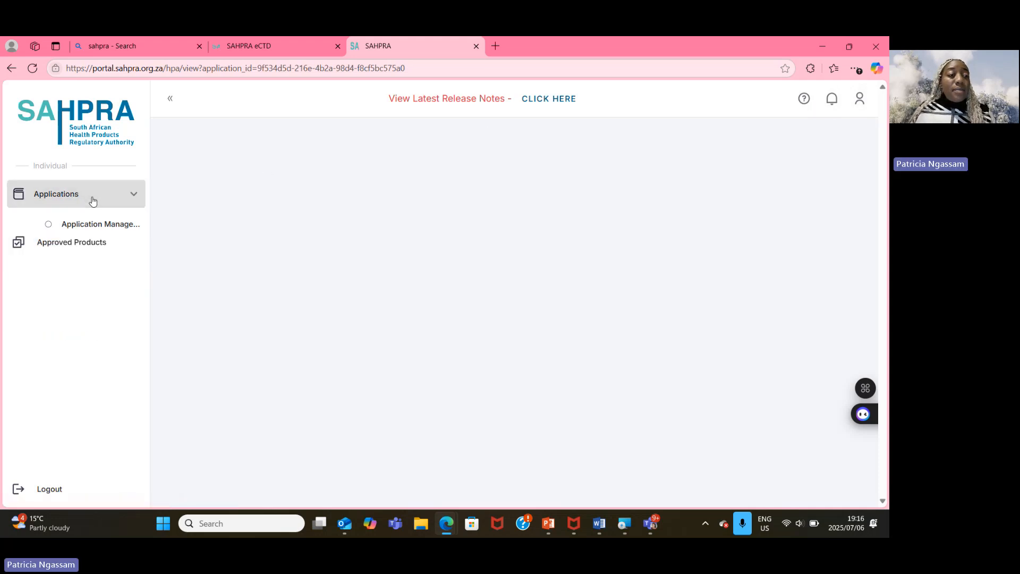
{"action": "left_click", "coordinate": [132, 200]}
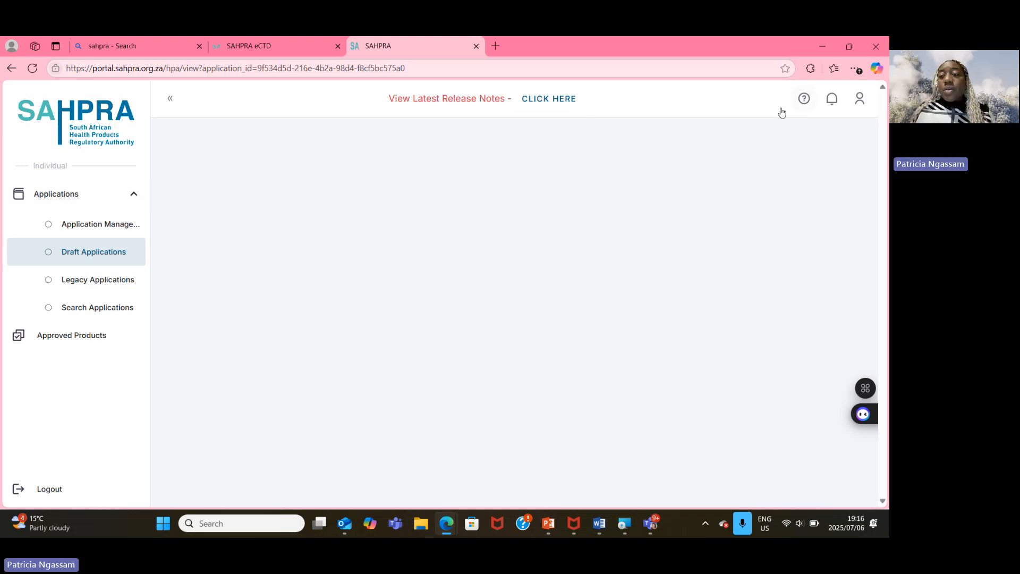
- Open the portal's latest release notes, check the SAHPRA eCTD site's Submission Portal section, and return to the release notes
{"action": "left_click", "coordinate": [557, 102]}
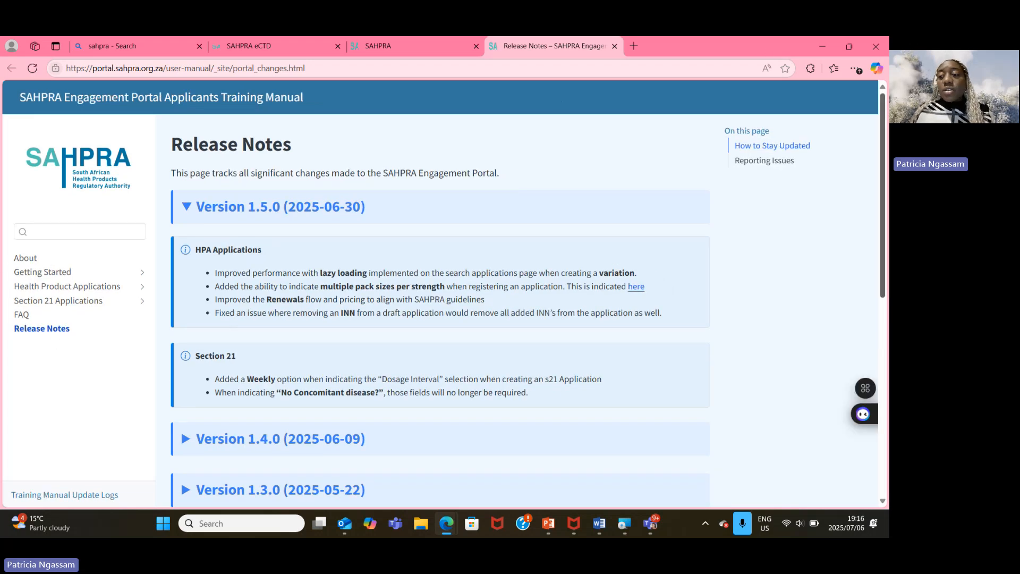
{"action": "left_click_drag", "start_coordinate": [884, 132], "coordinate": [885, 101]}
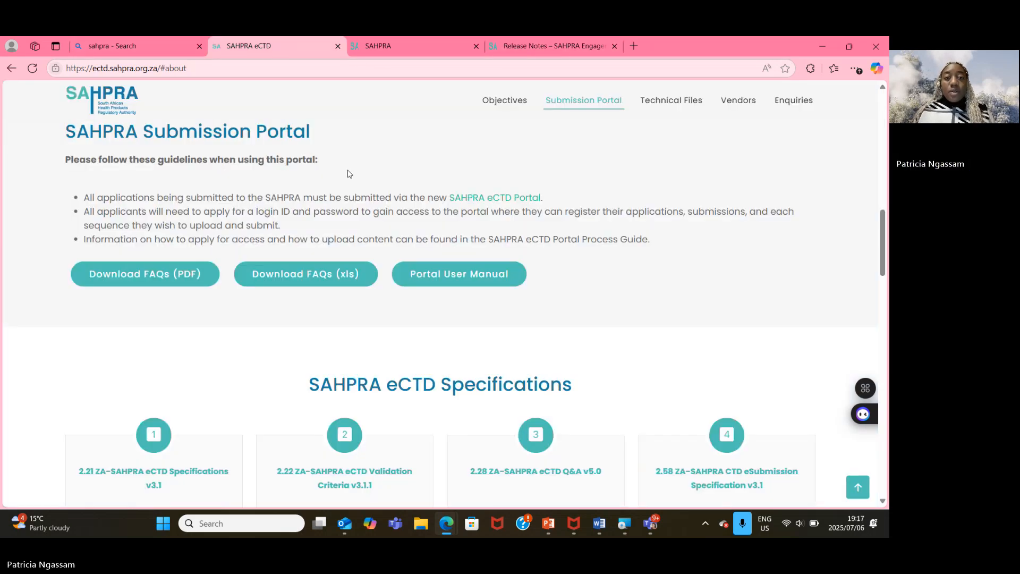
{"action": "left_click", "coordinate": [562, 49]}
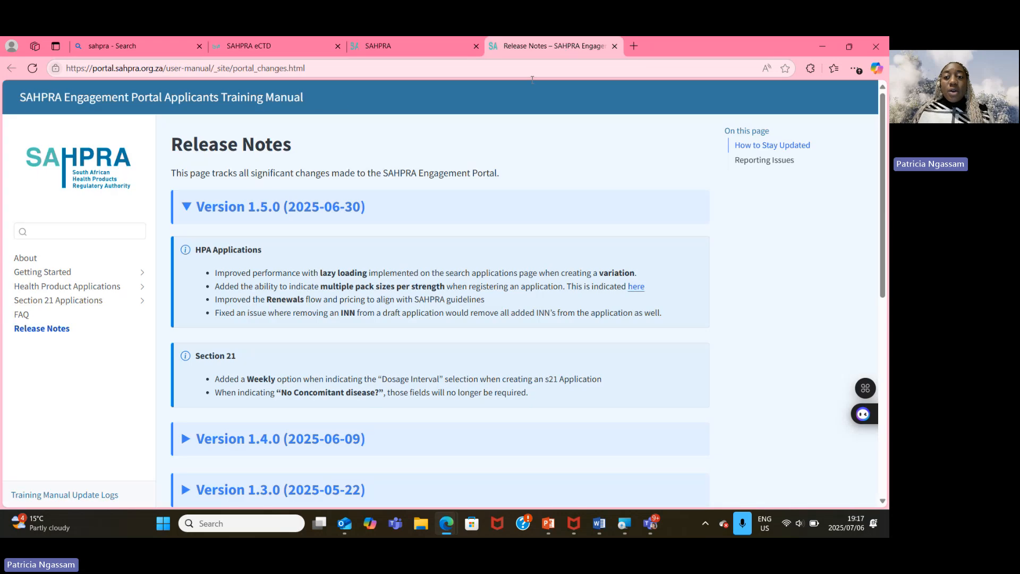